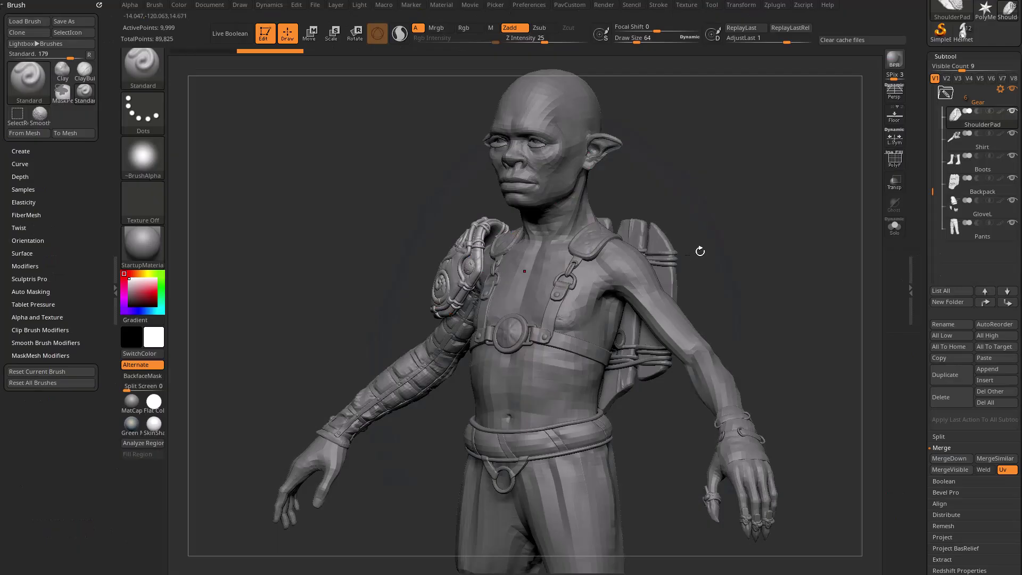
# Examine the goblin body and its separate gear meshes in Character Creator, ZBrush and Maya, including the shirt straps and backpack.
pyautogui.moveTo(700, 251)
pyautogui.mouseDown()
pyautogui.moveTo(622, 250)
pyautogui.moveTo(695, 249)
pyautogui.mouseUp()
pyautogui.keyDown('alt'); pyautogui.click(560, 226); pyautogui.keyUp('alt')
pyautogui.moveTo(766, 264)
pyautogui.mouseDown()
pyautogui.moveTo(532, 265)
pyautogui.moveTo(781, 266)
pyautogui.mouseUp()
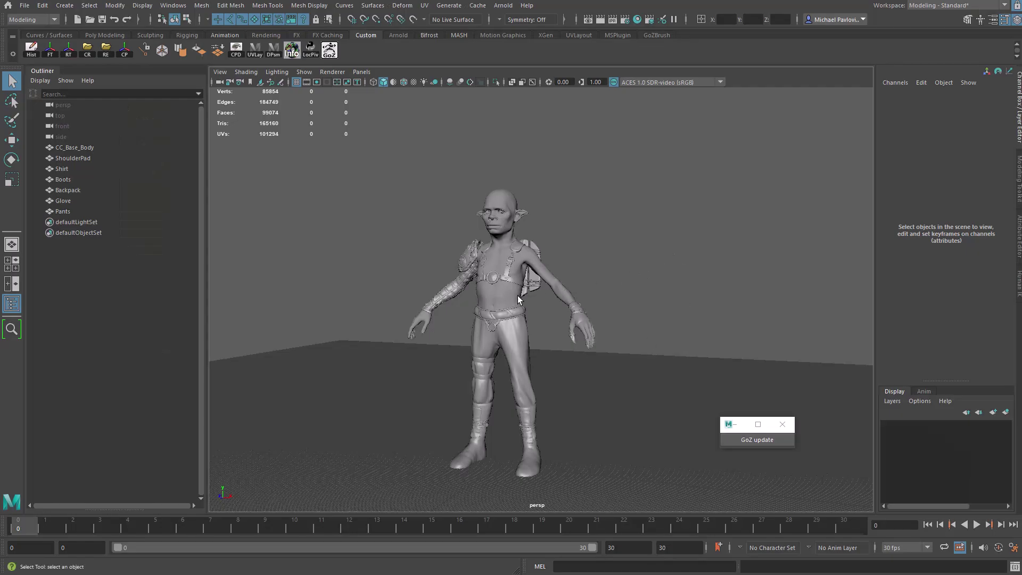
pyautogui.scroll(10, 531, 271)
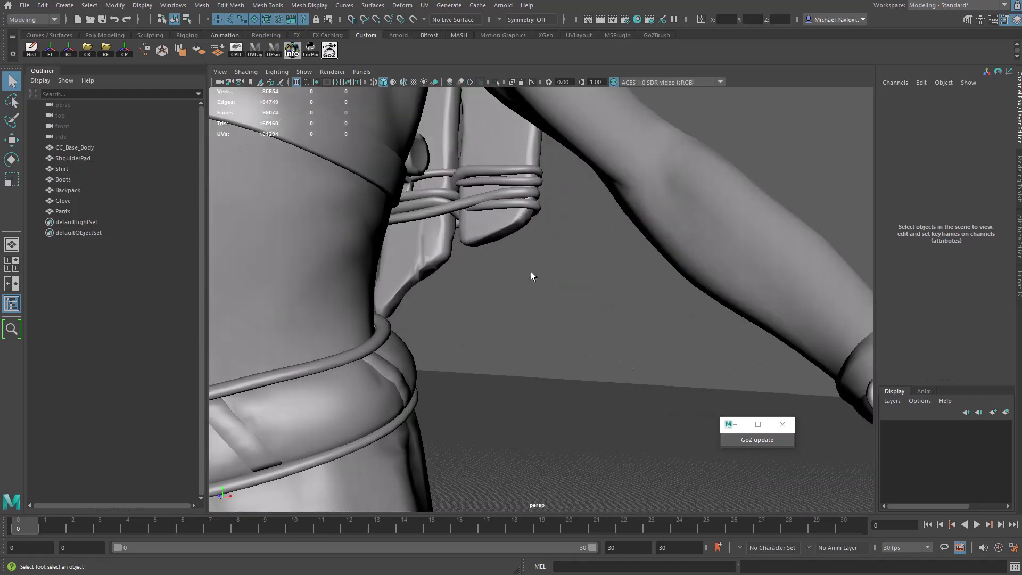
pyautogui.scroll(-4, 527, 272)
pyautogui.keyDown('alt'); pyautogui.moveTo(525, 273); pyautogui.dragTo(521, 351, button='middle'); pyautogui.keyUp('alt')
pyautogui.click(522, 341)
pyautogui.keyDown('alt'); pyautogui.moveTo(633, 340); pyautogui.dragTo(520, 346); pyautogui.keyUp('alt')
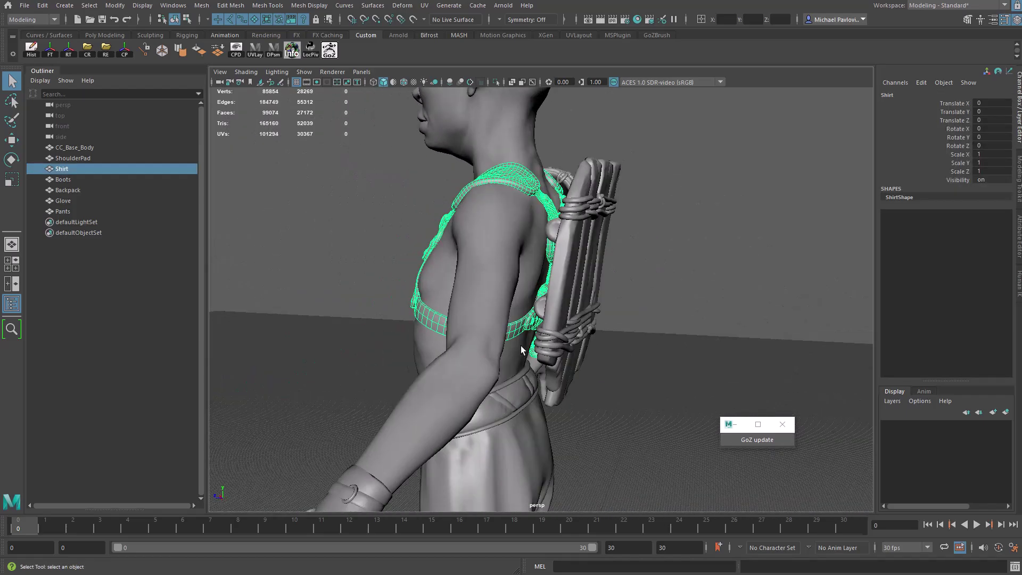
pyautogui.keyDown('alt'); pyautogui.moveTo(536, 297); pyautogui.dragTo(610, 293); pyautogui.keyUp('alt')
pyautogui.click(607, 282)
pyautogui.click(598, 265)
pyautogui.scroll(-4, 639, 271)
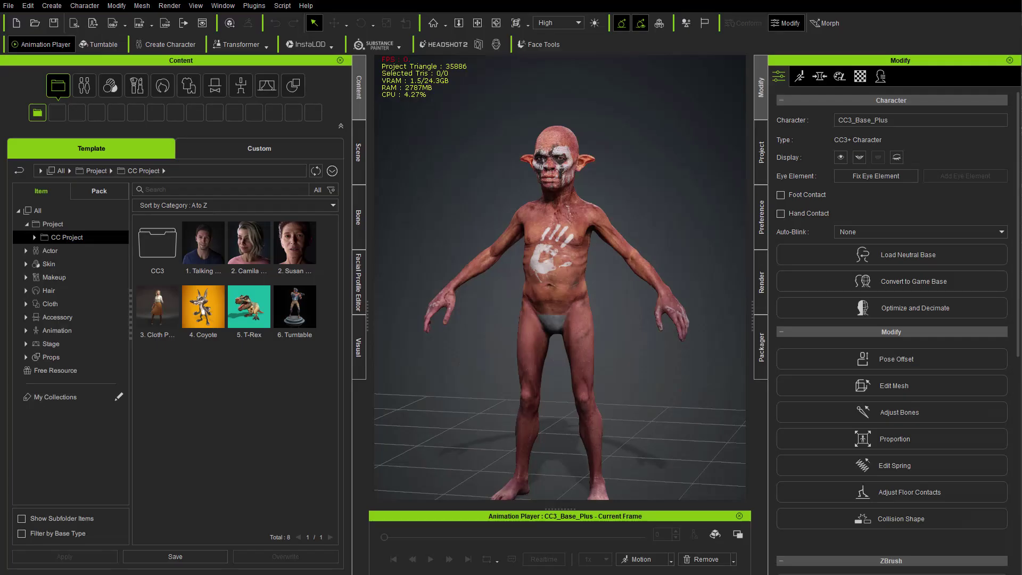
# Import GearBake_ALL.fbx from the GearBake folder as an accessory, keeping its meshes unmerged.
pyautogui.click(51, 6)
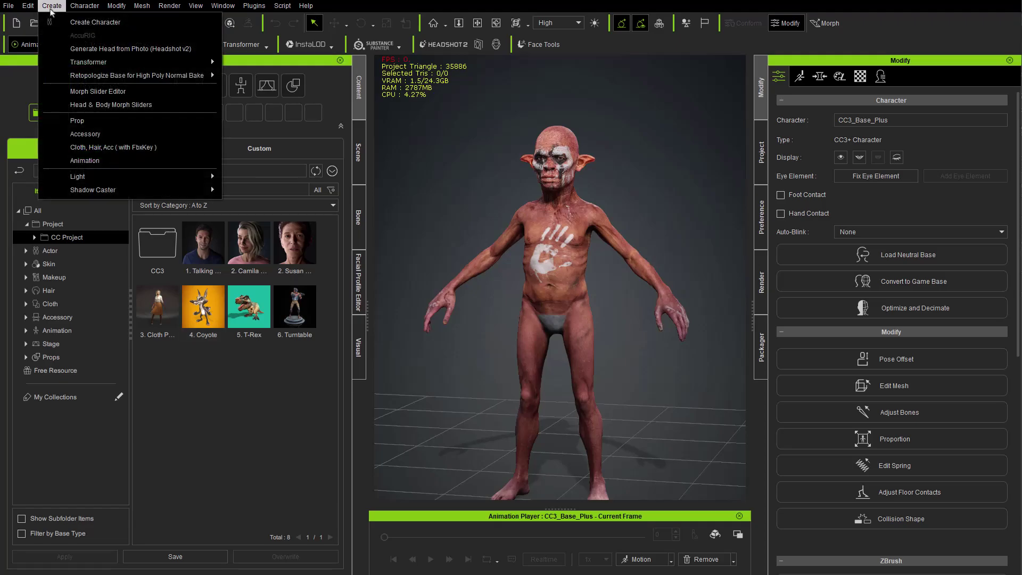
pyautogui.click(74, 130)
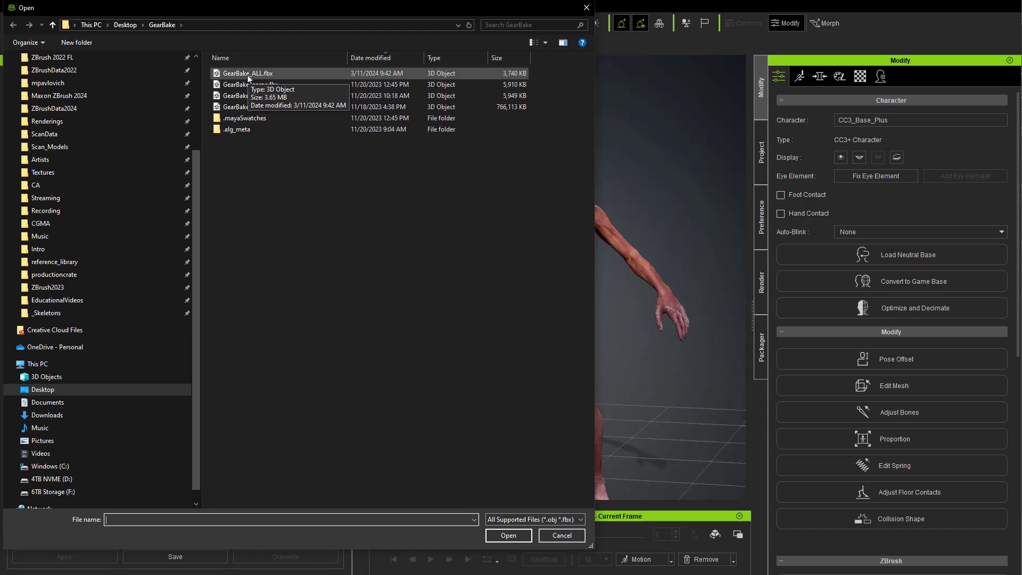
pyautogui.doubleClick(236, 76)
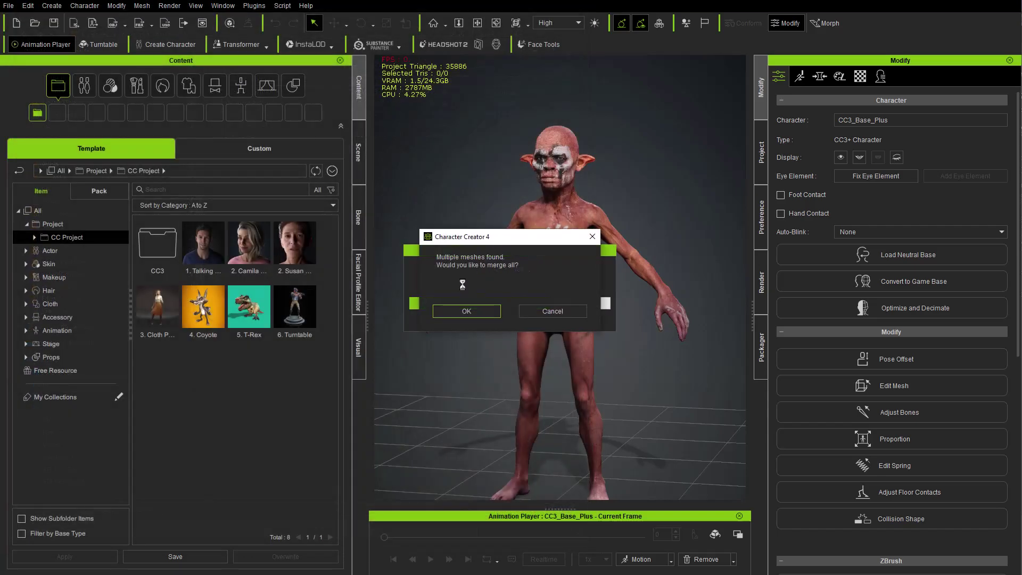
pyautogui.click(548, 310)
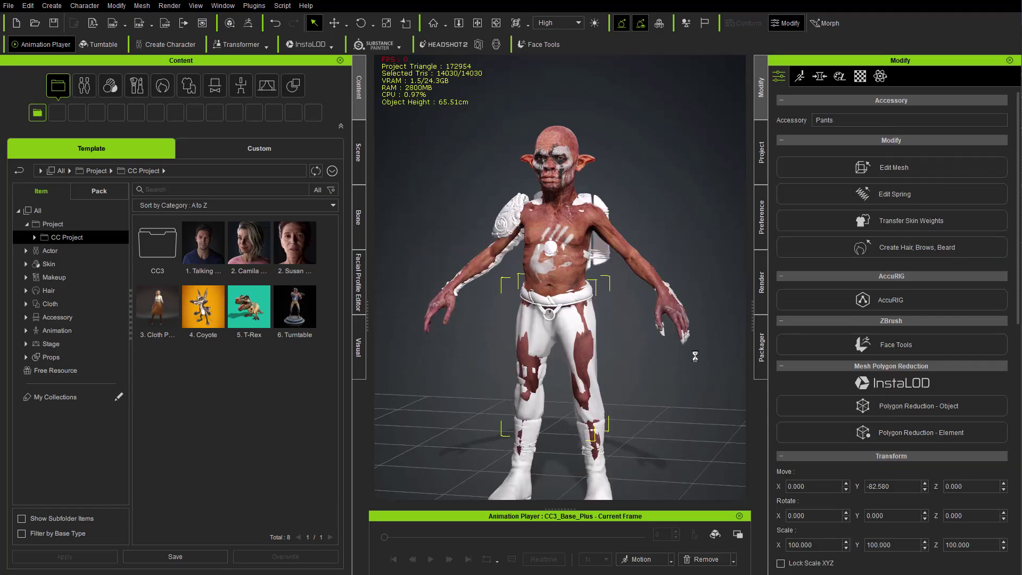
# Check the imported pants' parent attachment and the gear accessories listed under the character in the scene.
pyautogui.scroll(-10, 849, 419)
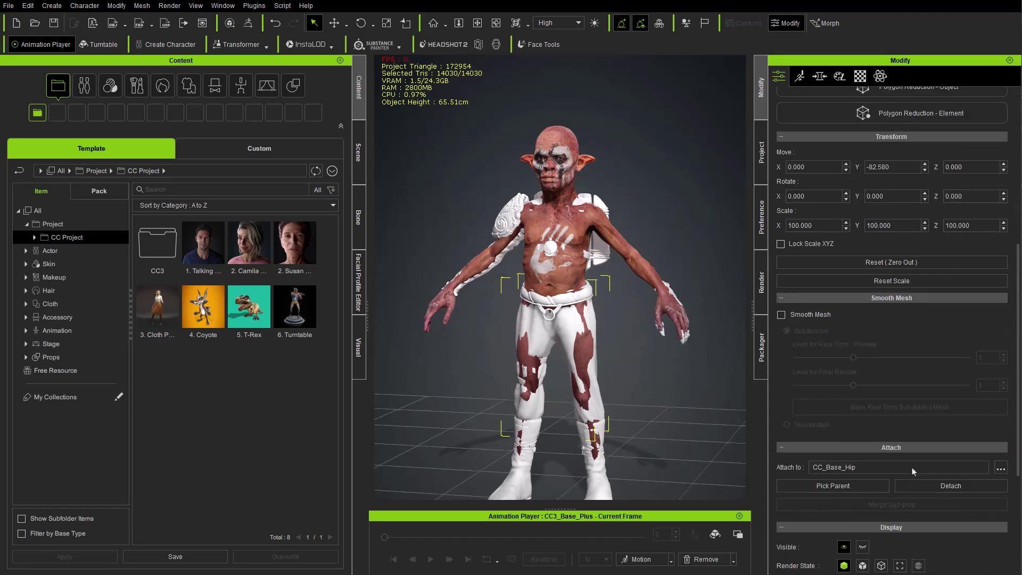
pyautogui.moveTo(448, 292); pyautogui.dragTo(471, 303, button='right')
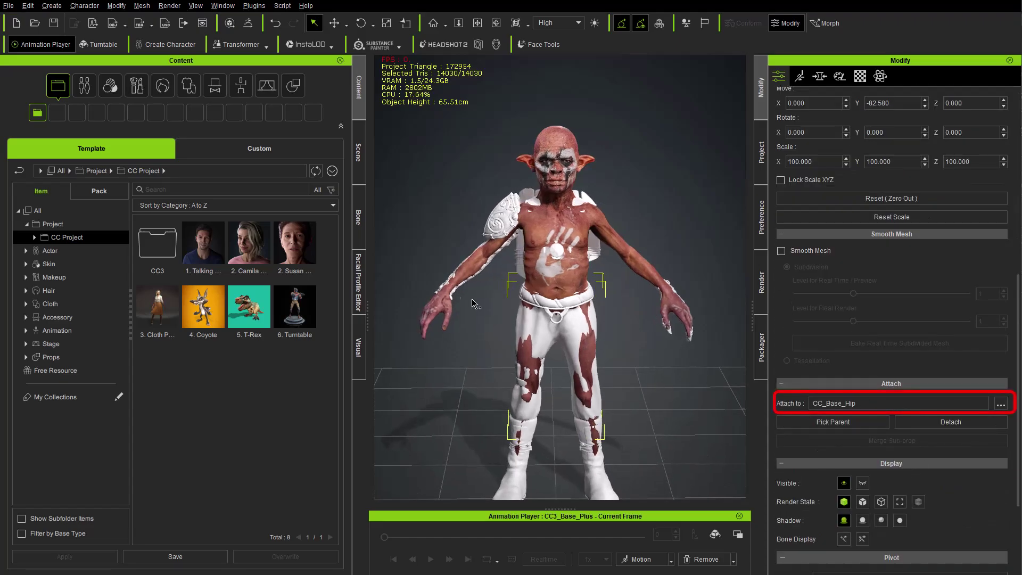
pyautogui.click(355, 146)
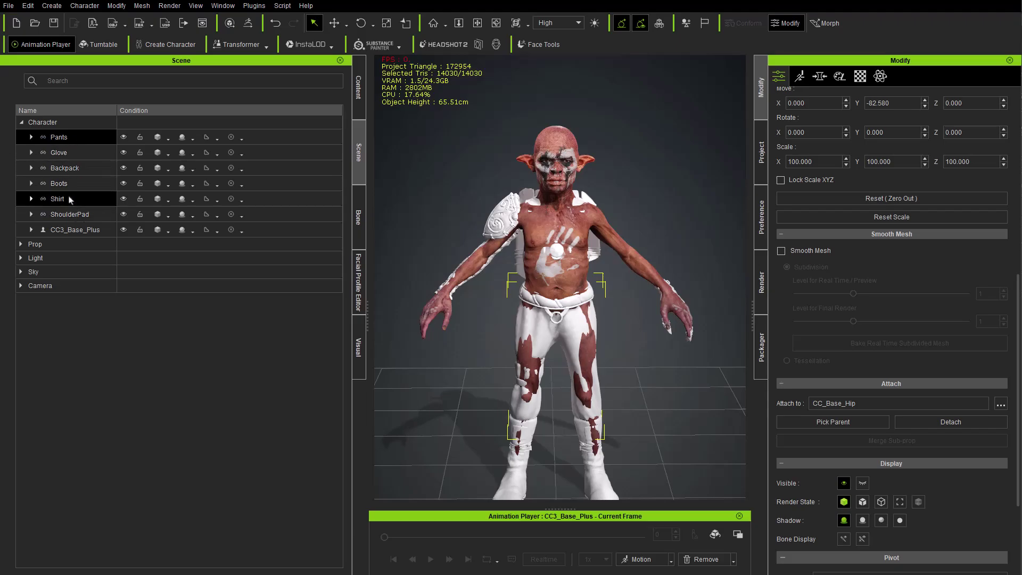
pyautogui.click(833, 425)
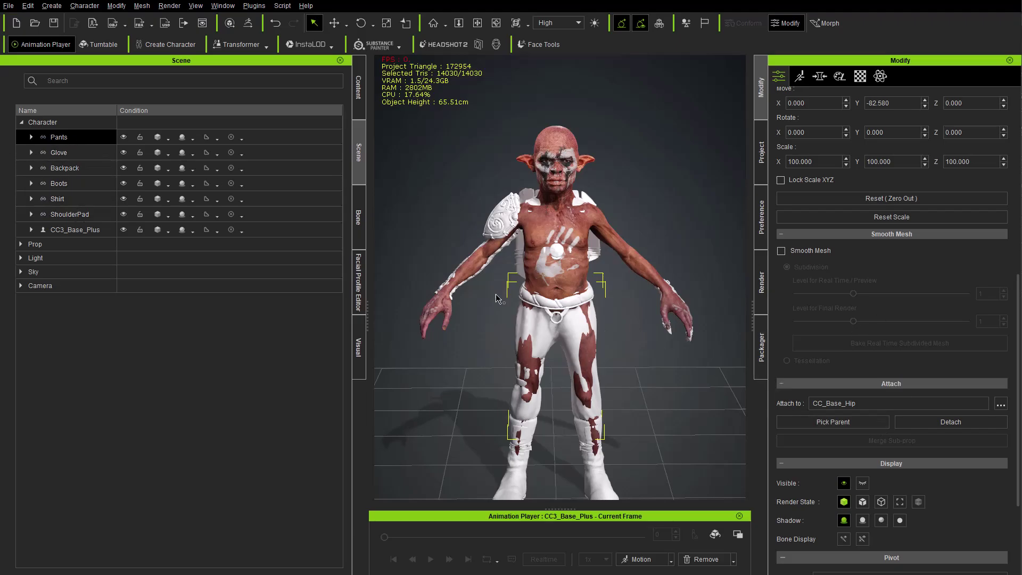
pyautogui.moveTo(495, 295); pyautogui.dragTo(564, 280, button='right')
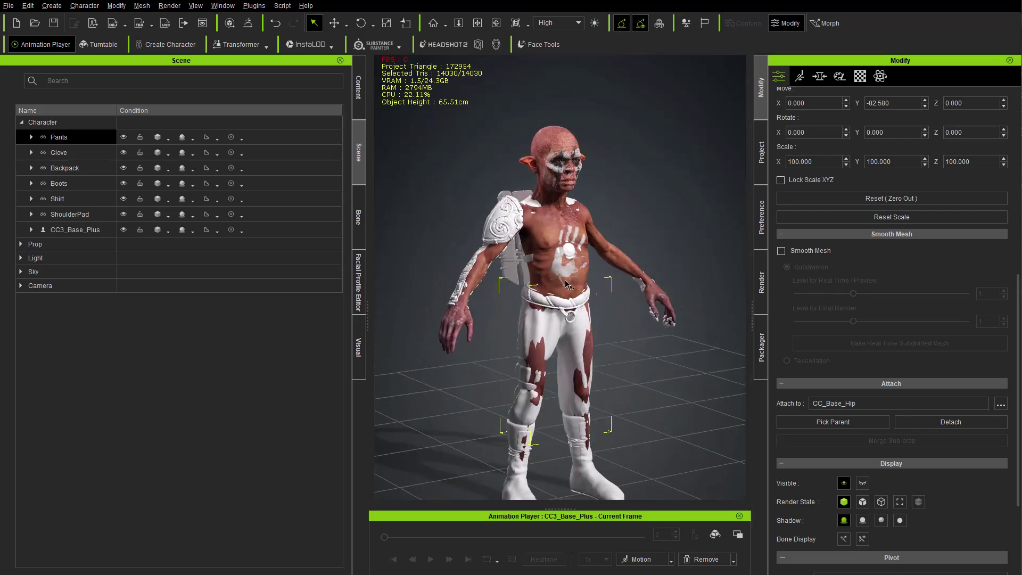
# Try to realign all the gear accessories with the body using the Move tool, and undo the last change.
pyautogui.keyDown('shift'); pyautogui.click(89, 213); pyautogui.keyUp('shift')
pyautogui.moveTo(447, 247); pyautogui.dragTo(654, 423, button='right')
pyautogui.press('w')
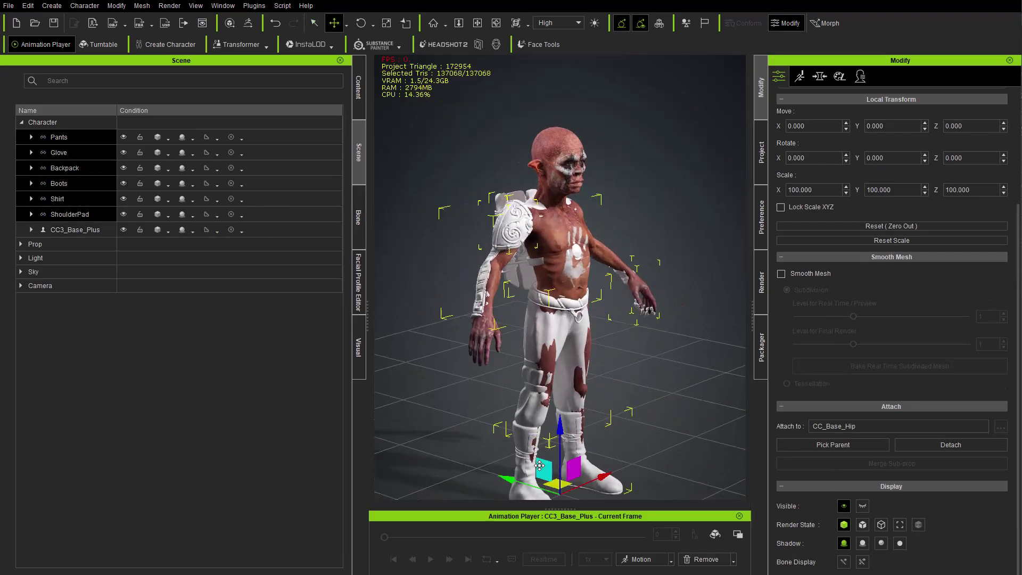
pyautogui.moveTo(508, 475); pyautogui.dragTo(507, 477)
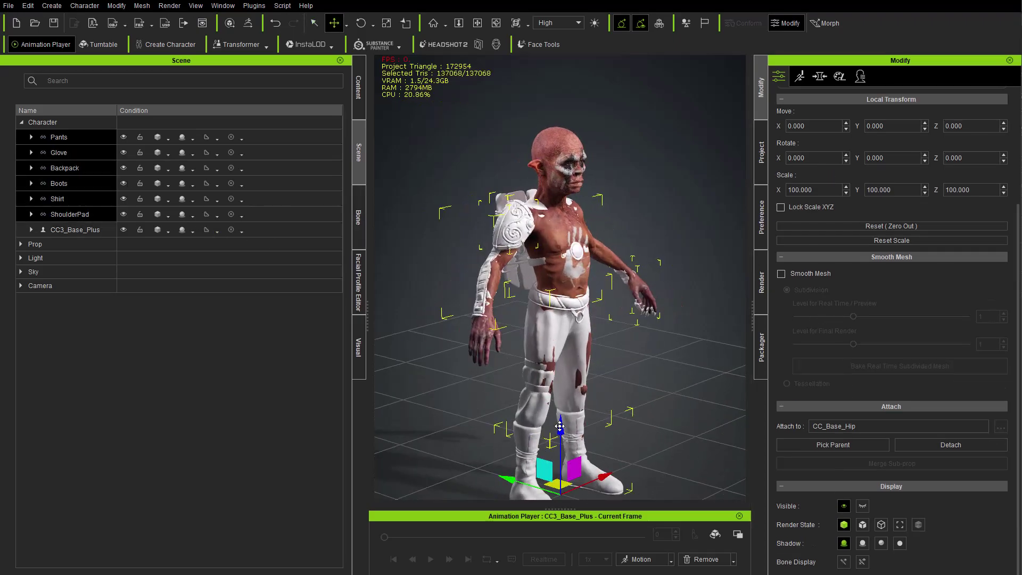
pyautogui.click(531, 450)
pyautogui.hotkey('ctrl', 'z')
pyautogui.moveTo(611, 368); pyautogui.dragTo(534, 363, button='right')
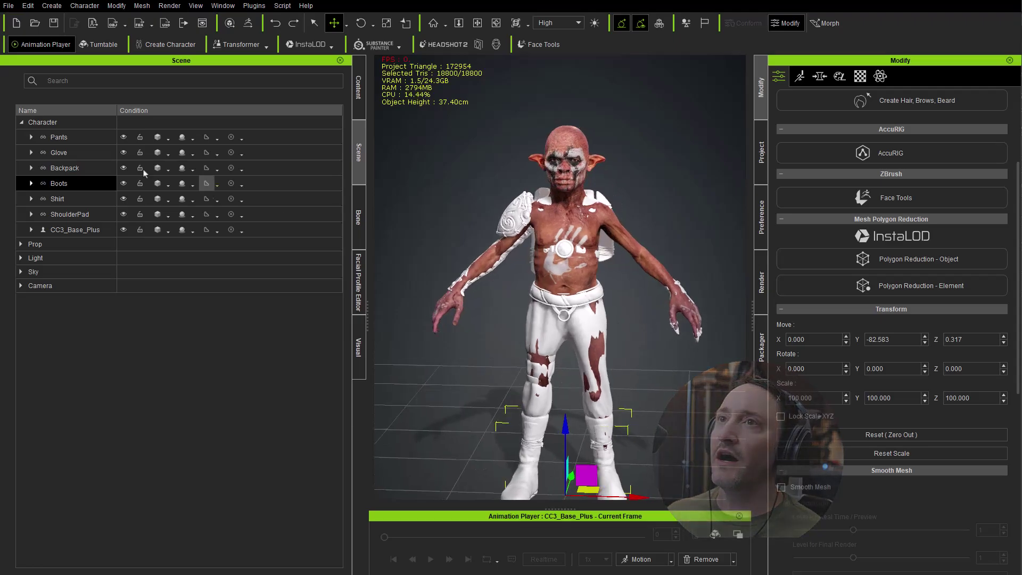
# Delete all imported gear accessories, from the pants through the shoulder pad, leaving only the base character.
pyautogui.keyDown('shift'); pyautogui.click(69, 214); pyautogui.keyUp('shift')
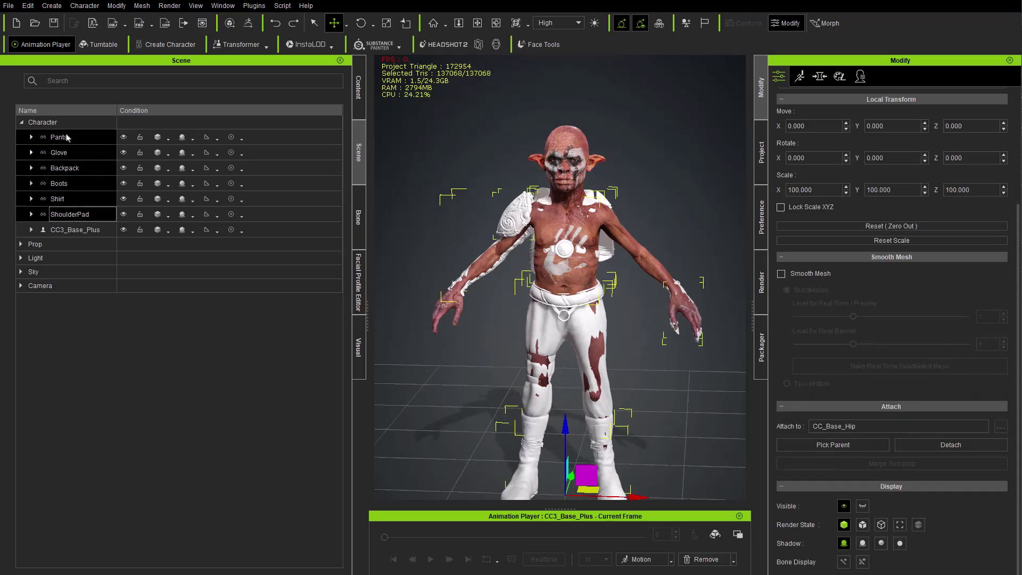
pyautogui.press('Delete')
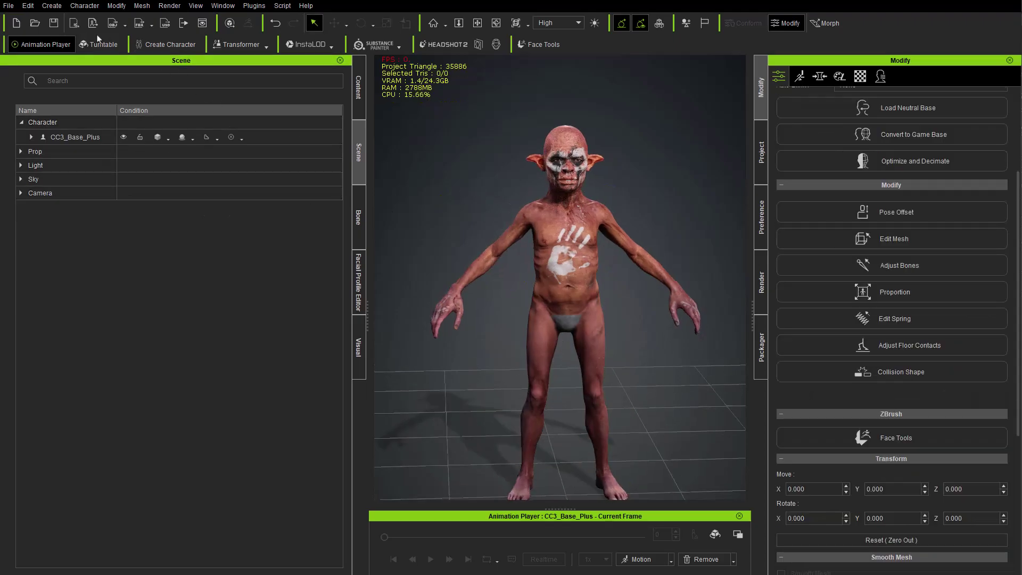
pyautogui.click(53, 7)
pyautogui.click(53, 10)
# Switch to File Explorer and import GearBake_ALL.fbx from the GearBake folder as a prop without breaking it into sub-props.
pyautogui.moveTo(1021, 210); pyautogui.dragTo(367, 251)
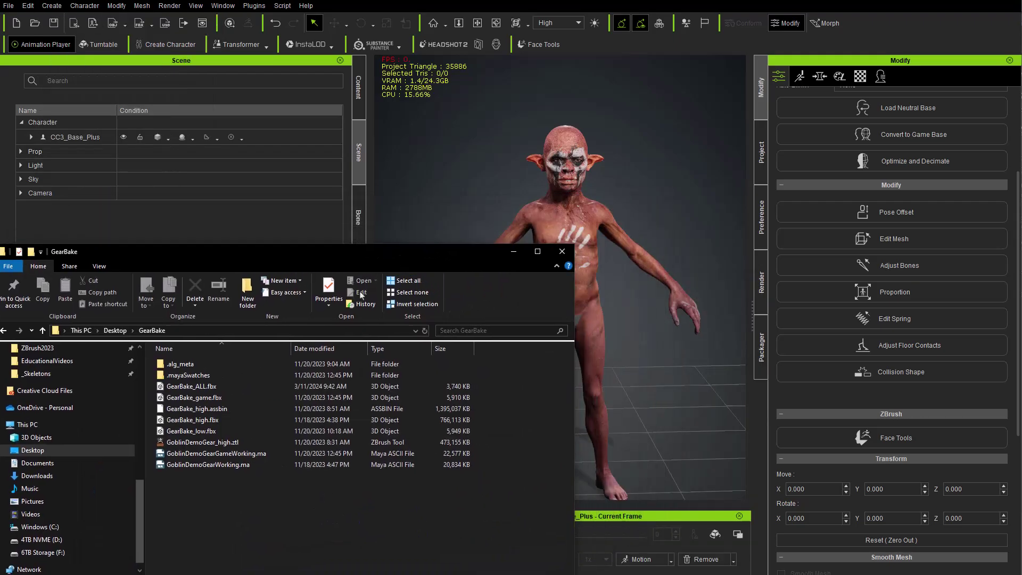
pyautogui.click(214, 388)
pyautogui.click(213, 388)
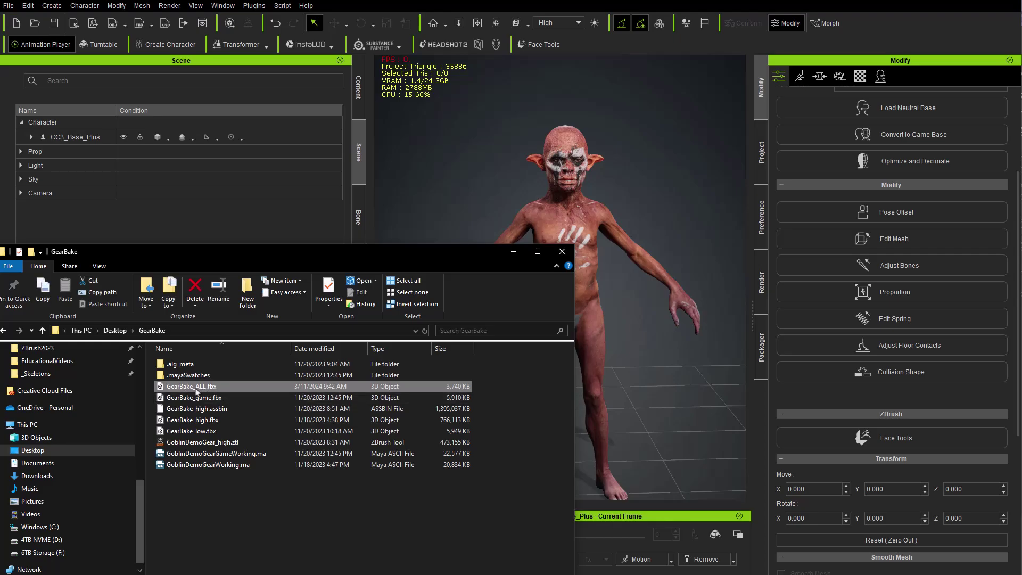
pyautogui.moveTo(195, 392); pyautogui.dragTo(665, 266)
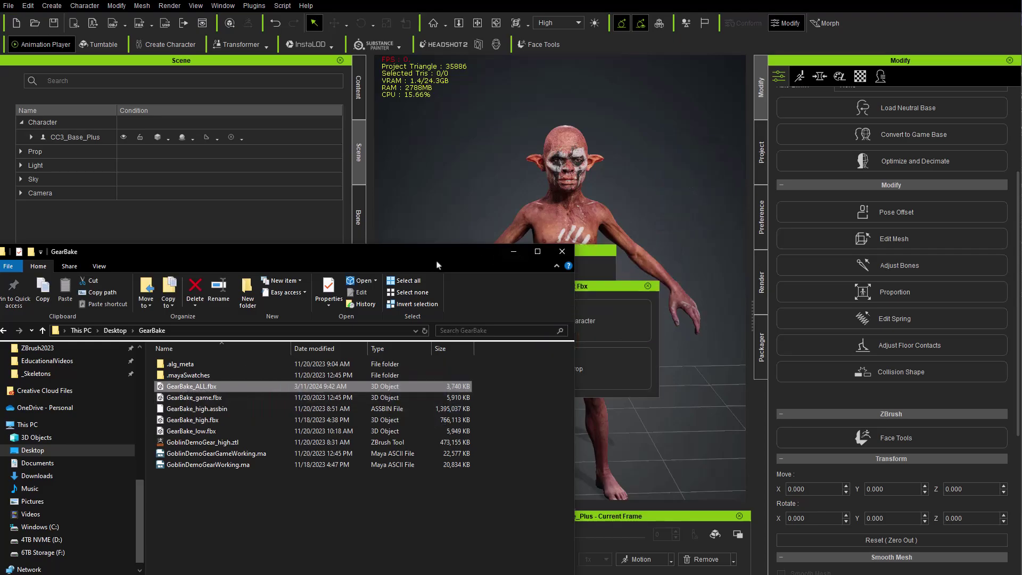
pyautogui.click(569, 367)
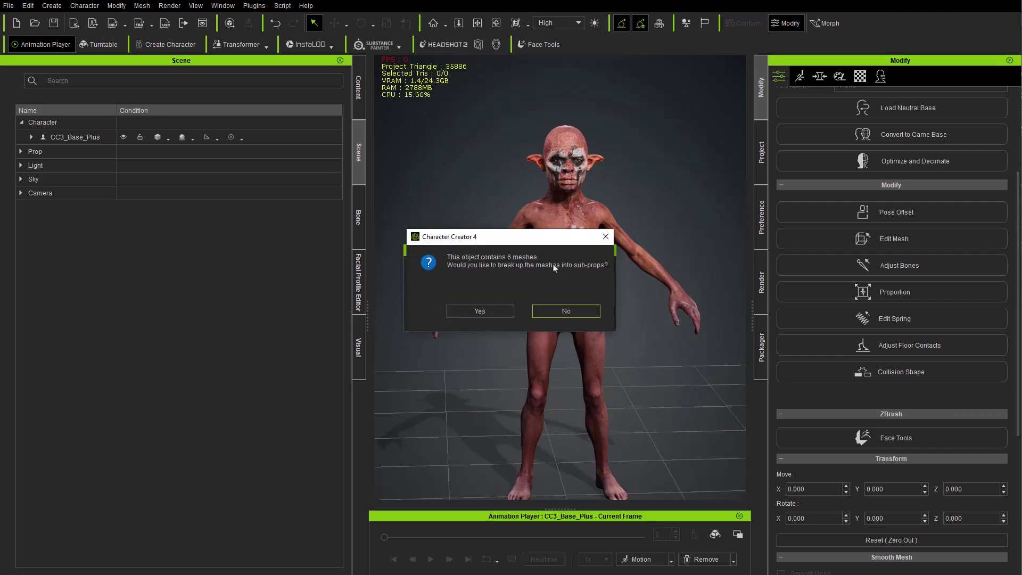
pyautogui.click(568, 311)
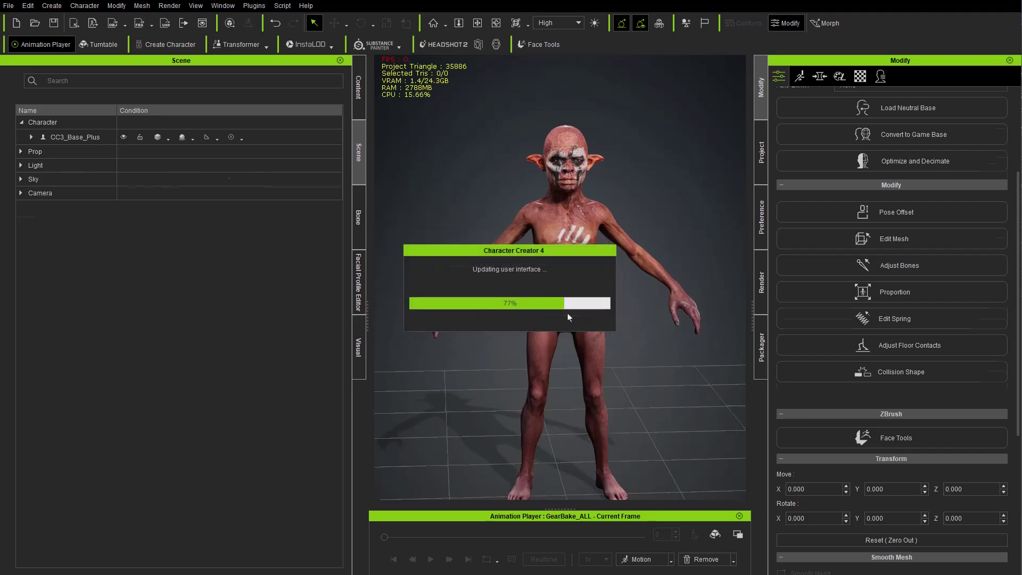
# Examine the fit of the imported gear on the goblin and the meshes grouped under the GearBake_ALL prop.
pyautogui.moveTo(655, 300); pyautogui.dragTo(559, 302, button='right')
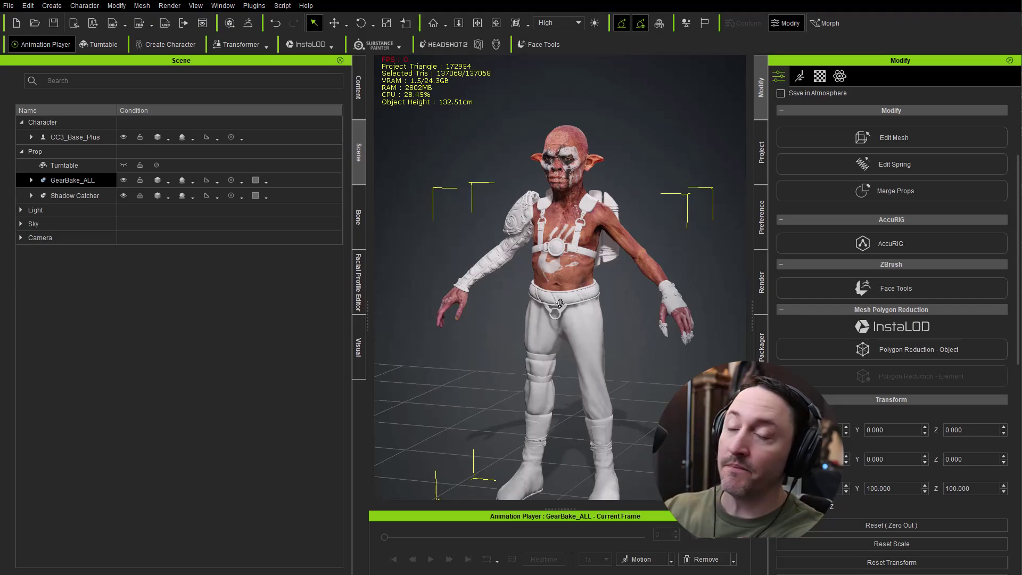
pyautogui.moveTo(559, 303); pyautogui.dragTo(539, 304, button='right')
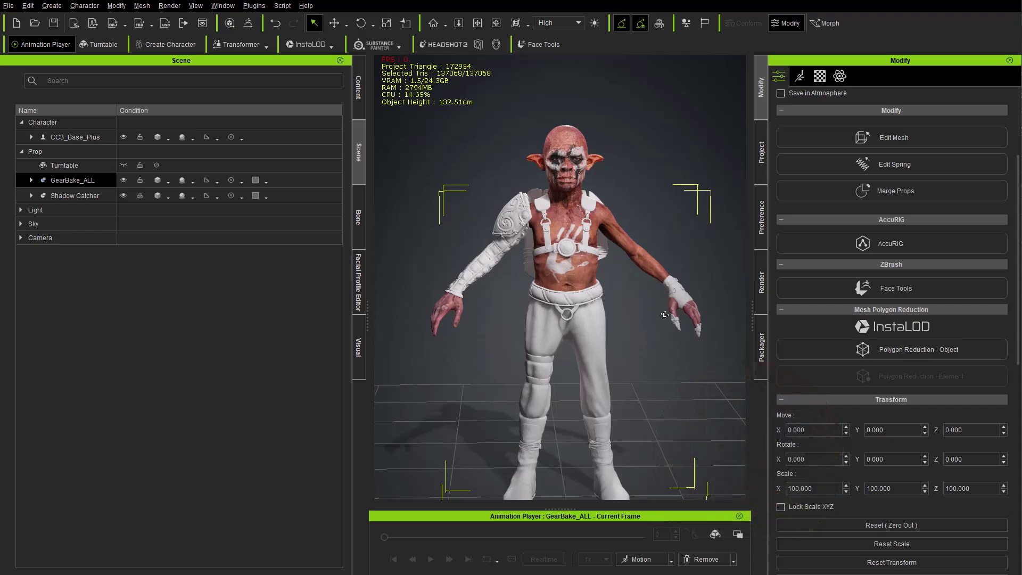
pyautogui.moveTo(660, 297); pyautogui.dragTo(641, 297, button='right')
pyautogui.moveTo(641, 297); pyautogui.dragTo(632, 273, button='middle')
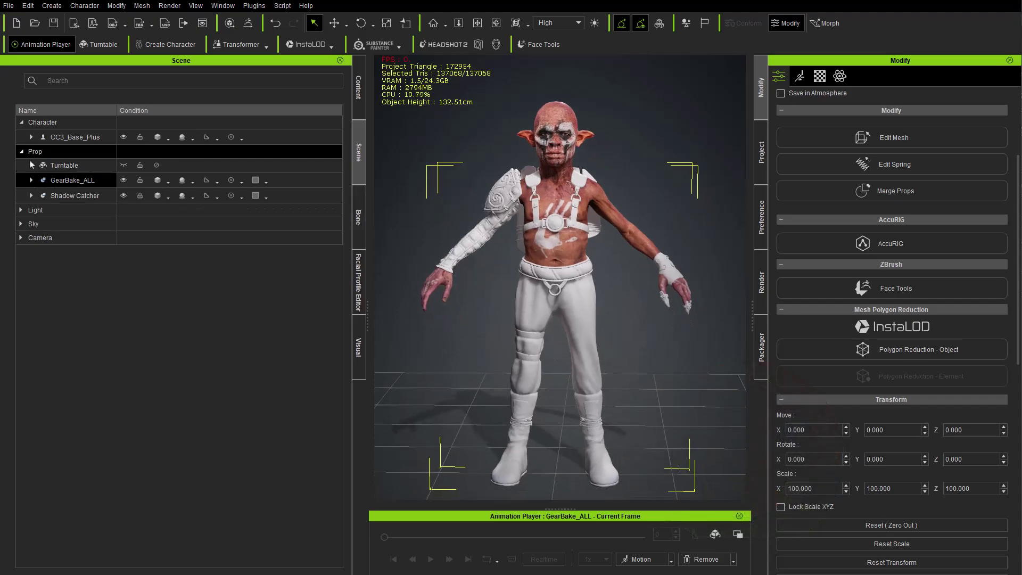
pyautogui.click(31, 180)
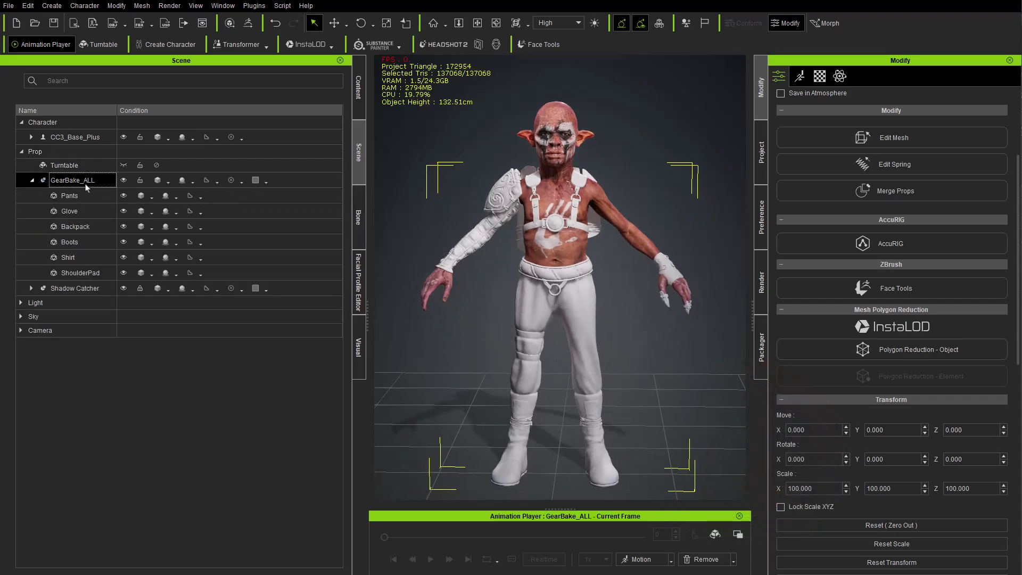
pyautogui.click(32, 180)
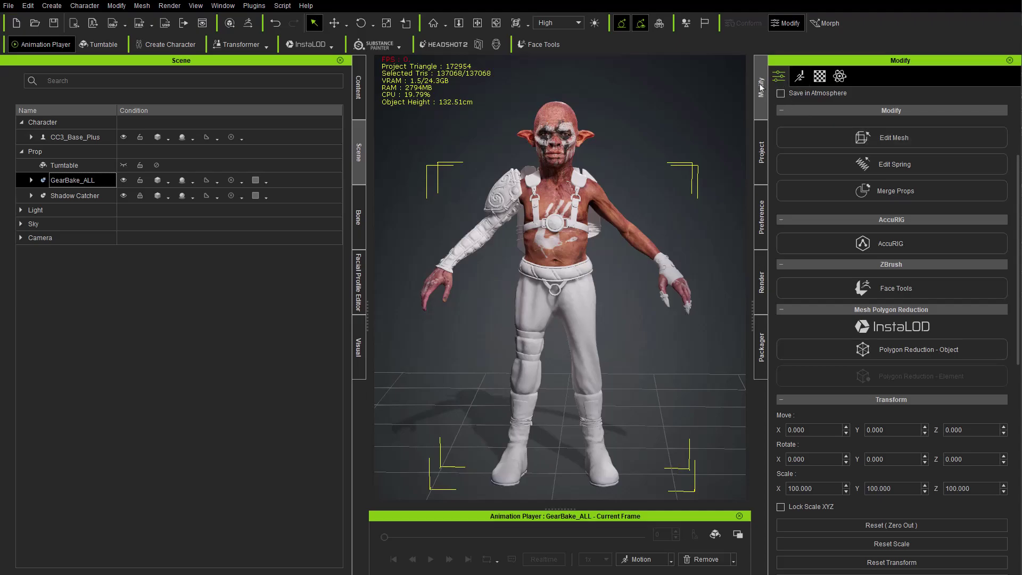
# Attach the GearBake_ALL prop to the goblin by picking the character's head as its parent.
pyautogui.scroll(-10, 827, 225)
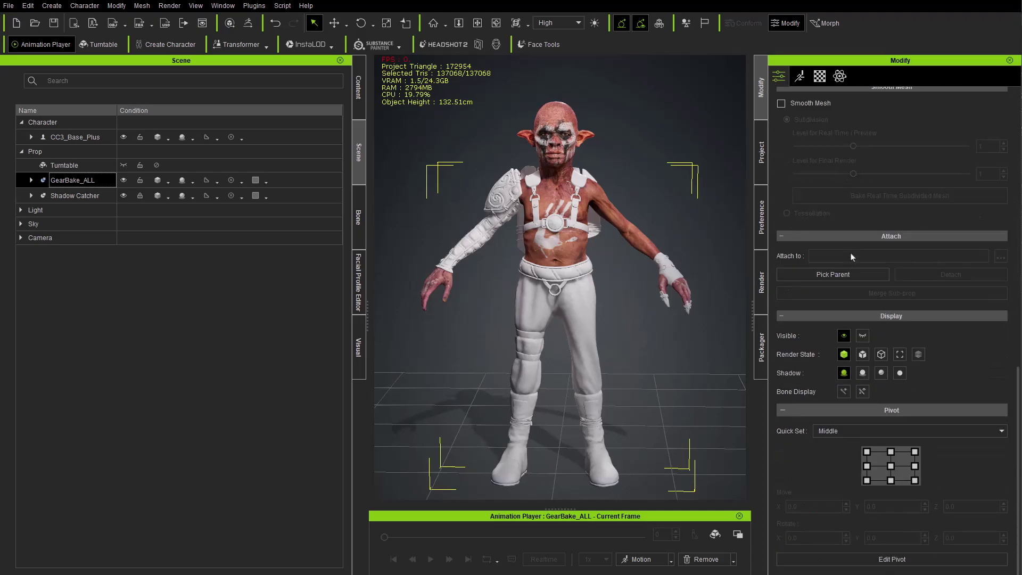
pyautogui.click(834, 275)
pyautogui.click(555, 139)
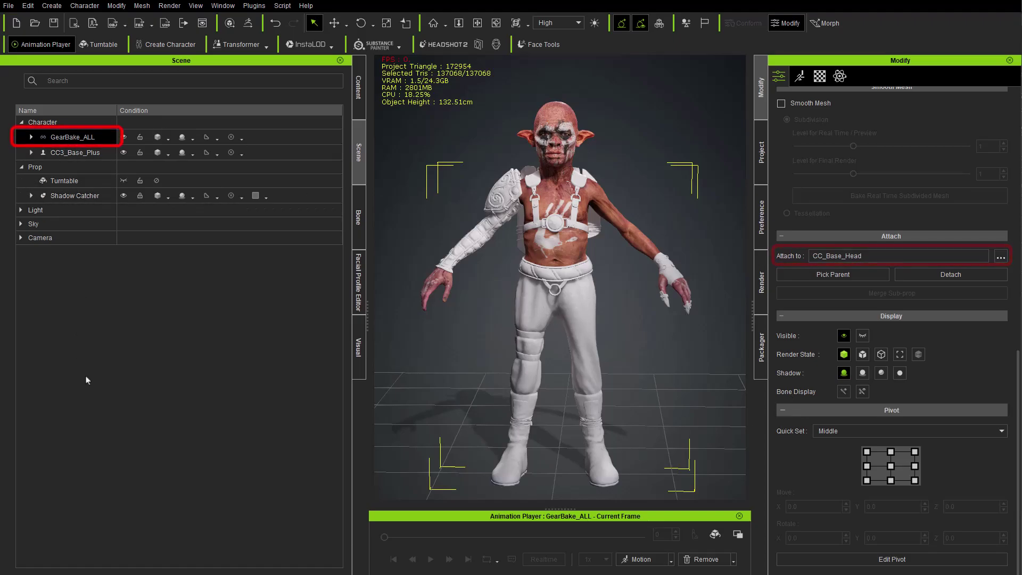
# Transfer skin weights to the Pants mesh inside GearBake_ALL using the Default template.
pyautogui.click(31, 137)
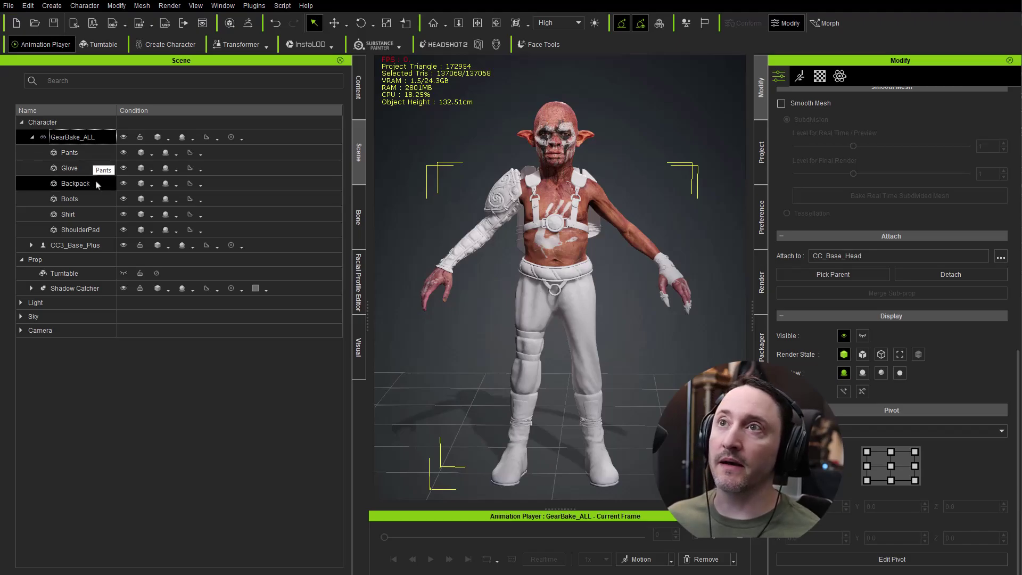
pyautogui.click(103, 154)
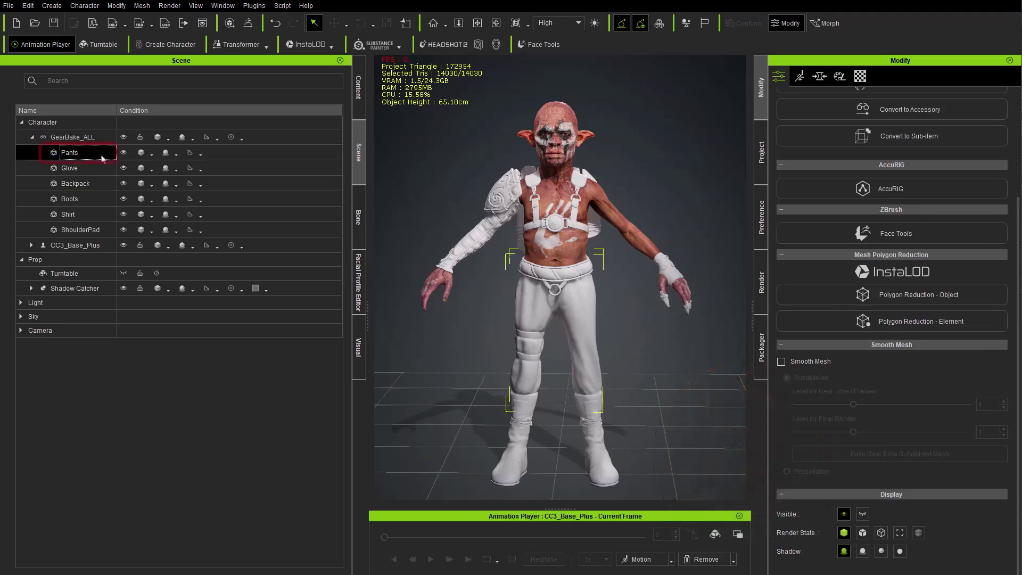
pyautogui.scroll(3, 854, 298)
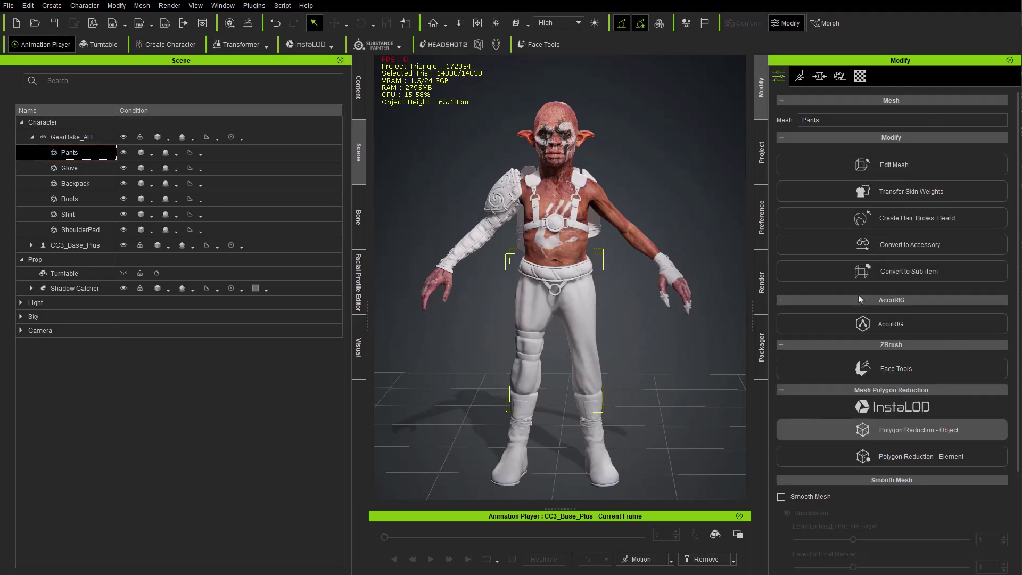
pyautogui.click(921, 198)
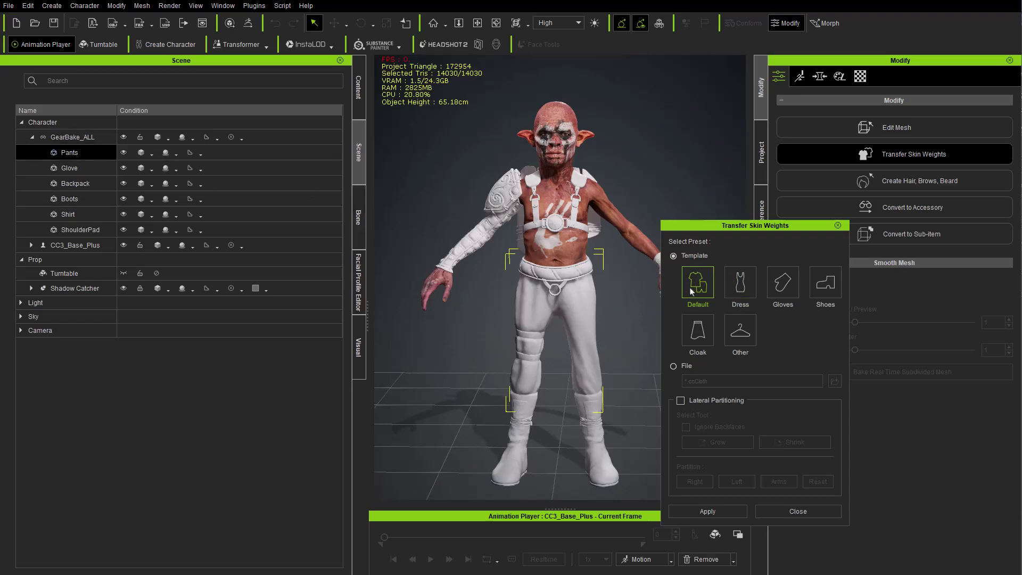
pyautogui.click(732, 510)
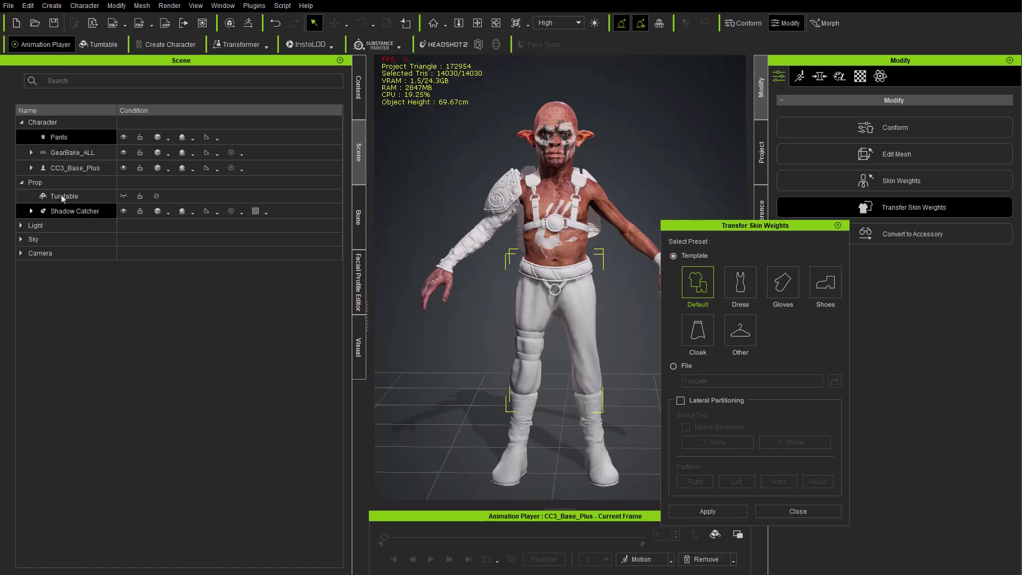
# Transfer skin weights to the Glove mesh inside GearBake_ALL using the Gloves template.
pyautogui.click(30, 152)
pyautogui.click(68, 168)
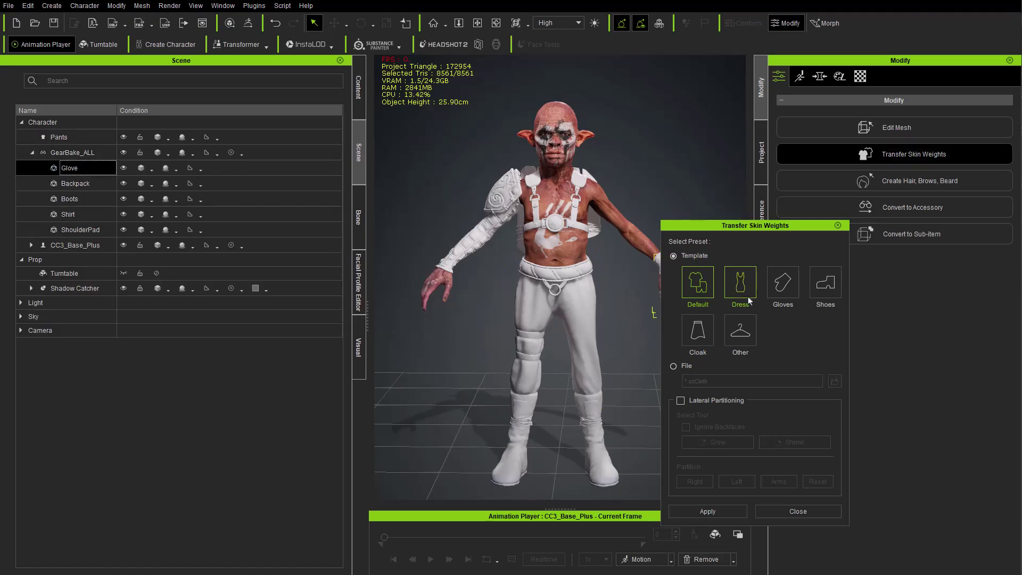
pyautogui.click(785, 284)
pyautogui.click(716, 511)
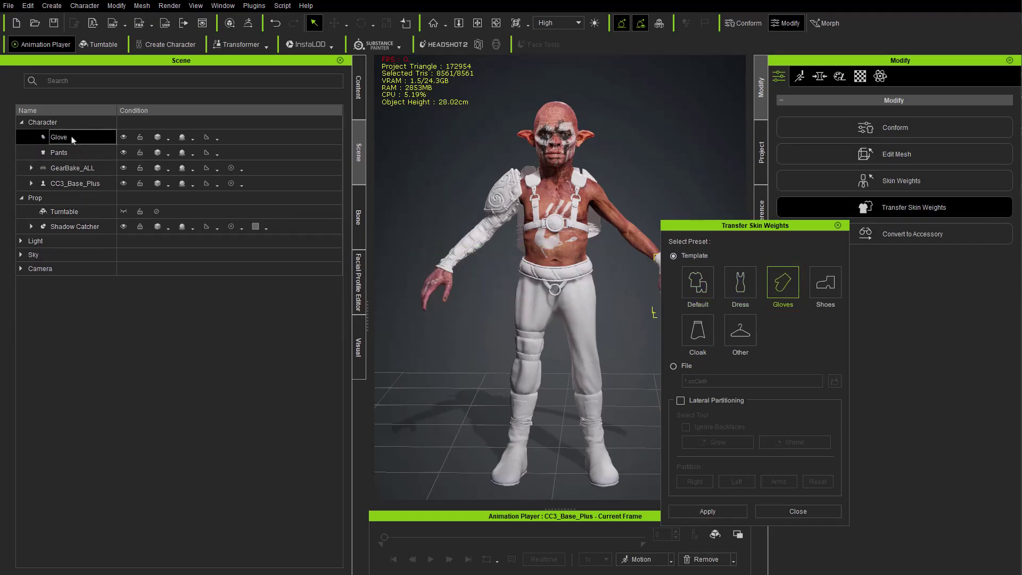
# Transfer skin weights to the Boots mesh inside GearBake_ALL using the Shoes template.
pyautogui.click(32, 168)
pyautogui.click(32, 167)
pyautogui.click(74, 183)
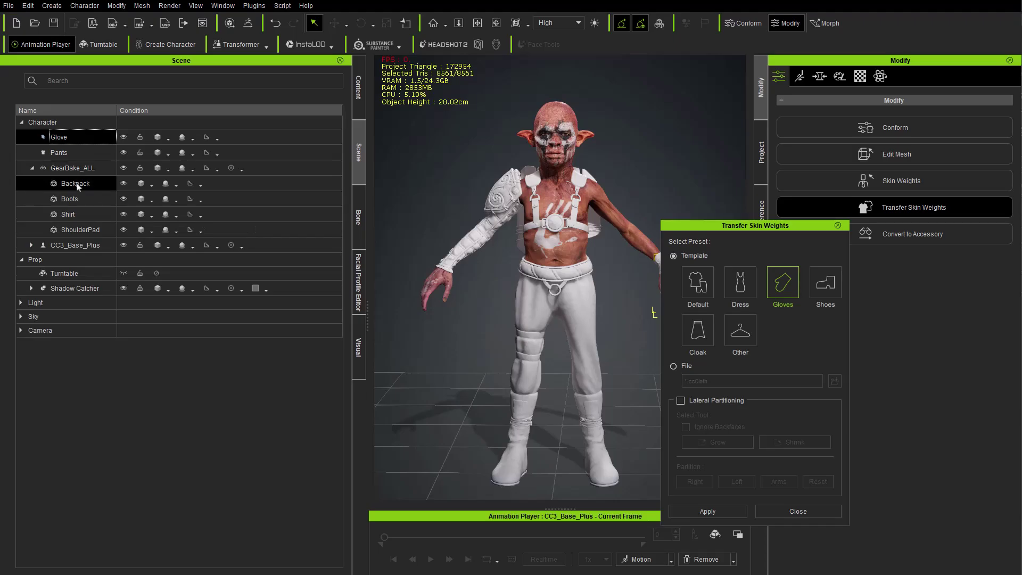
pyautogui.click(75, 201)
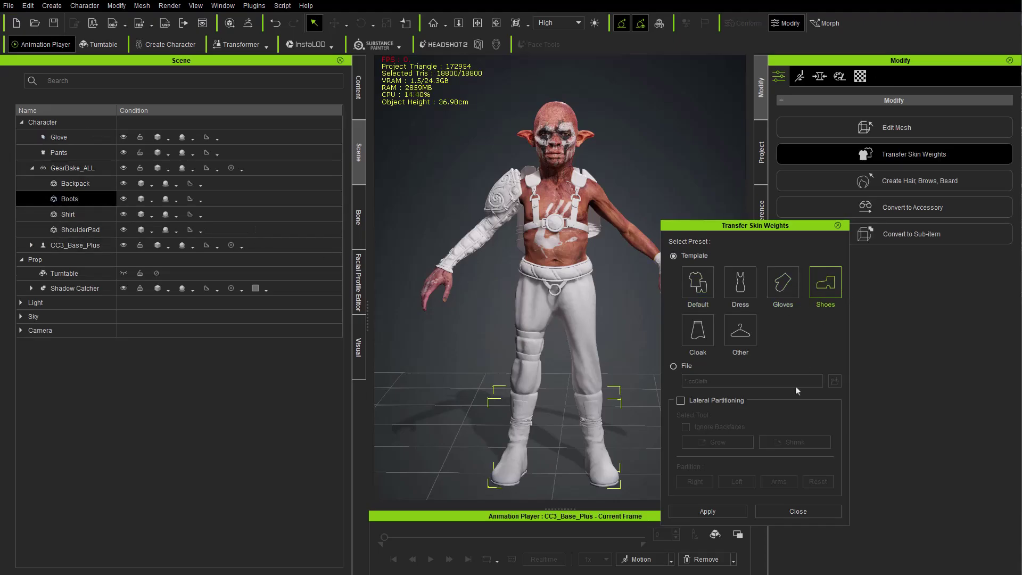
pyautogui.click(723, 514)
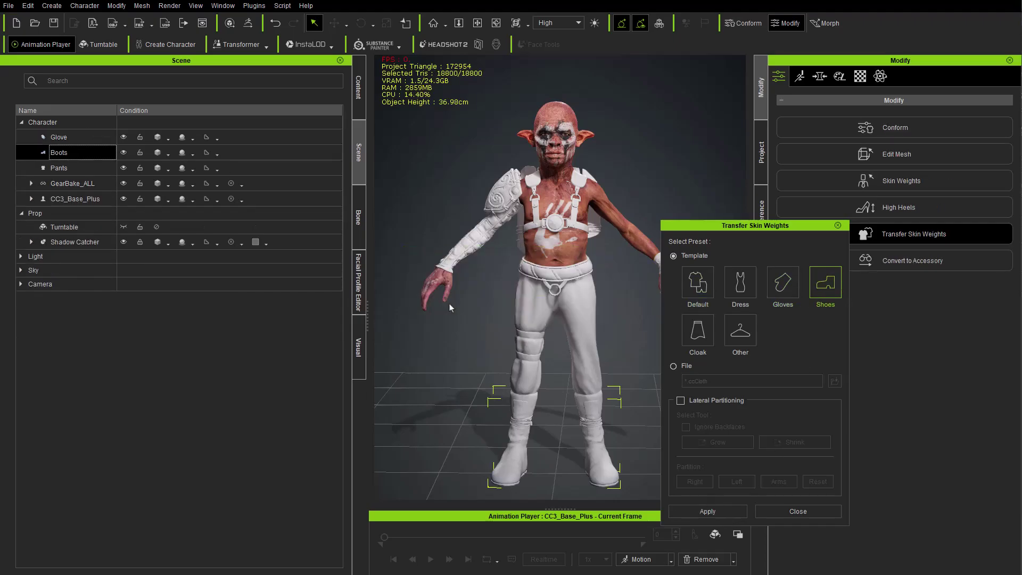
# Transfer skin weights to the Shirt mesh inside GearBake_ALL using the Default template, and close the transfer settings.
pyautogui.click(32, 183)
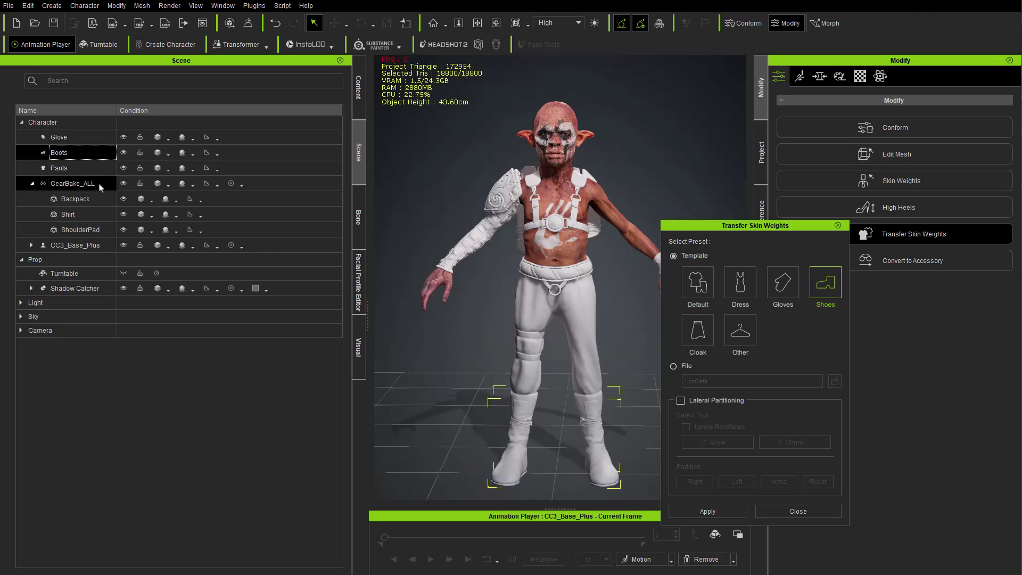
pyautogui.click(75, 215)
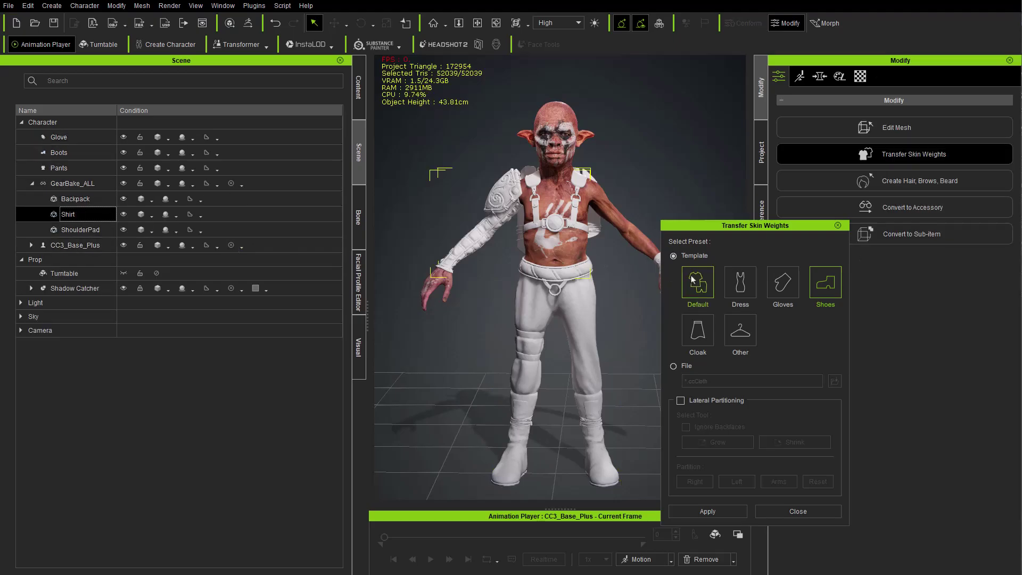
pyautogui.click(718, 512)
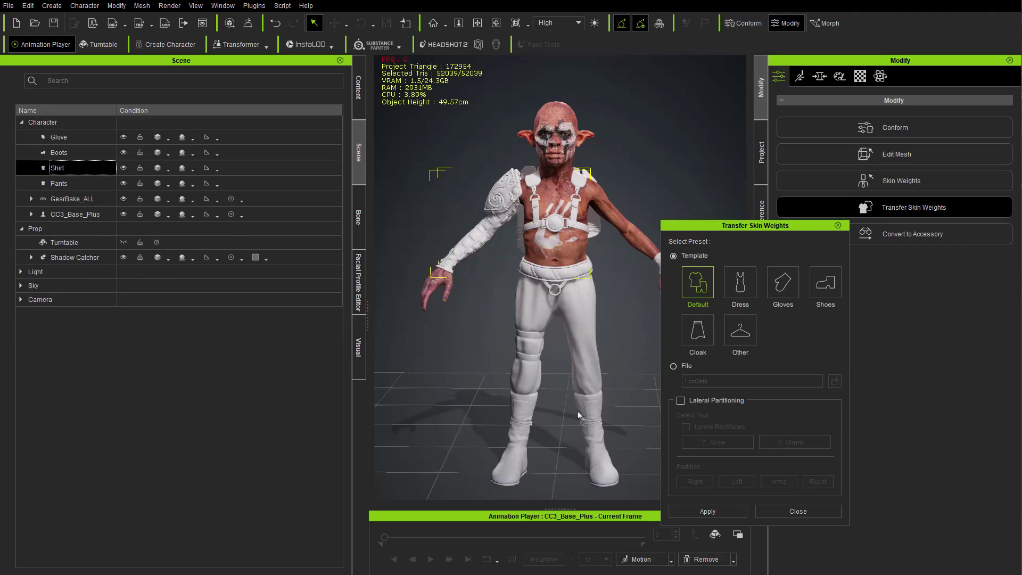
pyautogui.click(31, 199)
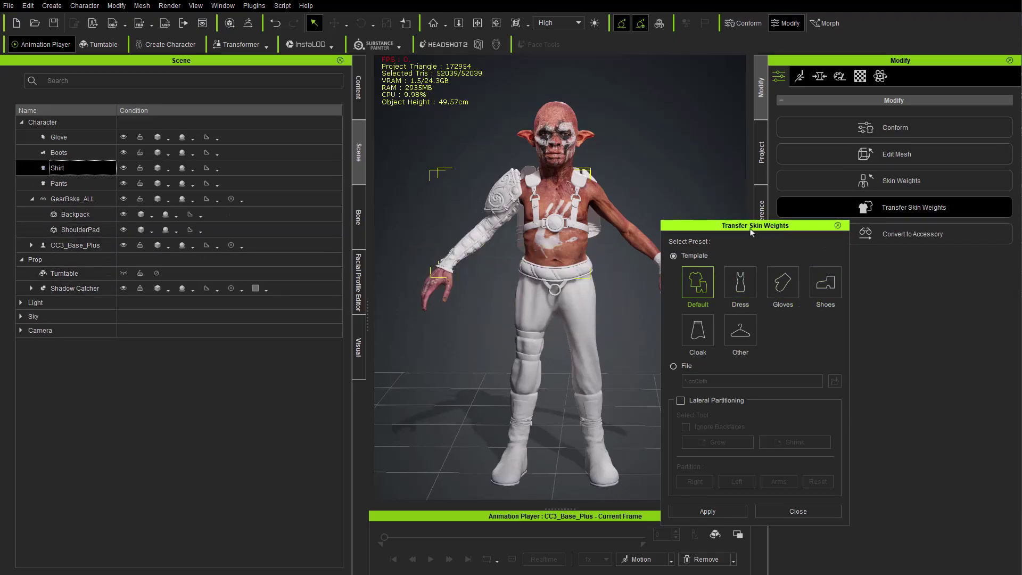
pyautogui.click(838, 225)
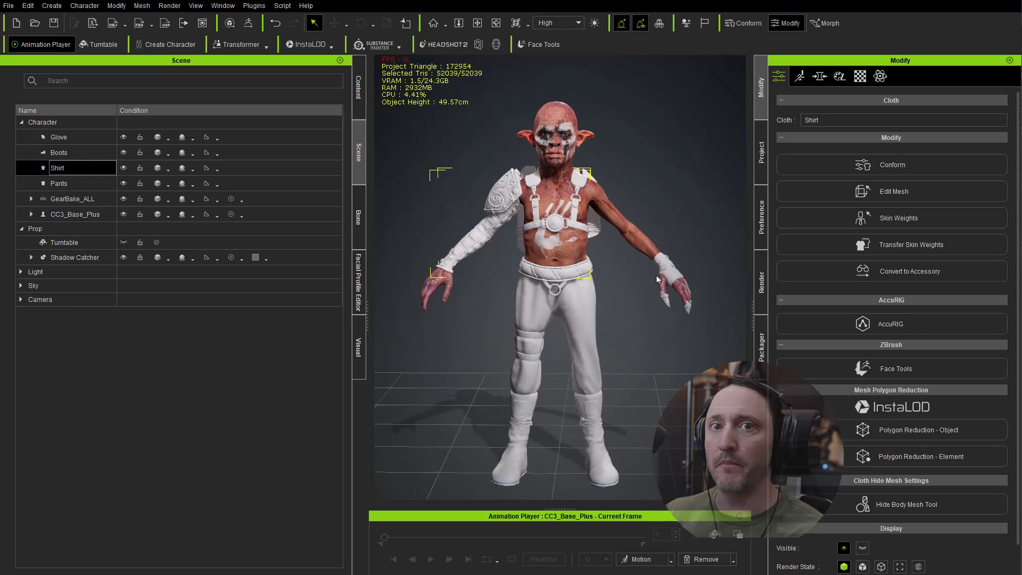
# Convert the Backpack mesh inside GearBake_ALL to a separate accessory.
pyautogui.click(31, 199)
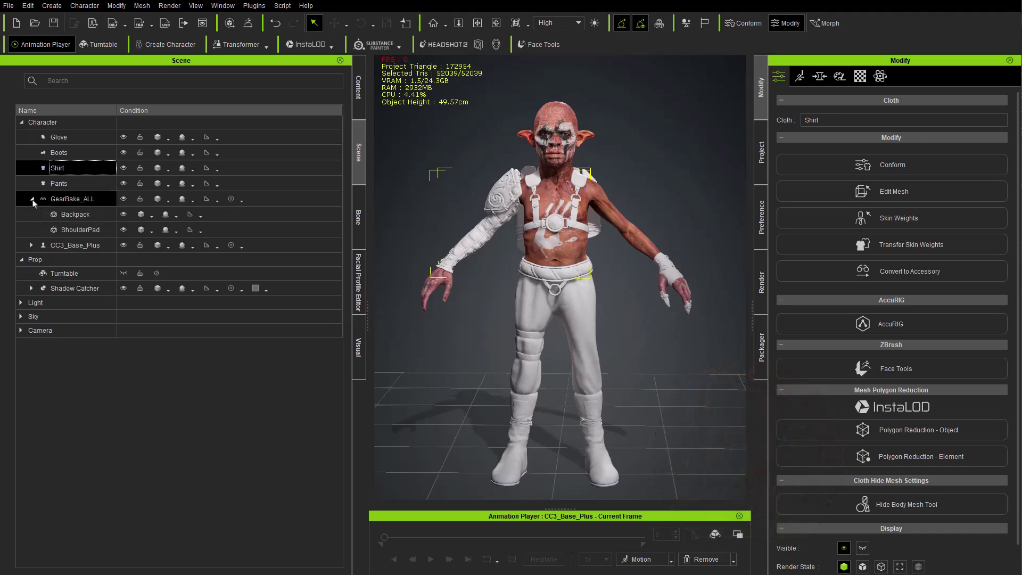
pyautogui.click(79, 214)
pyautogui.moveTo(611, 245); pyautogui.dragTo(80, 286, button='right')
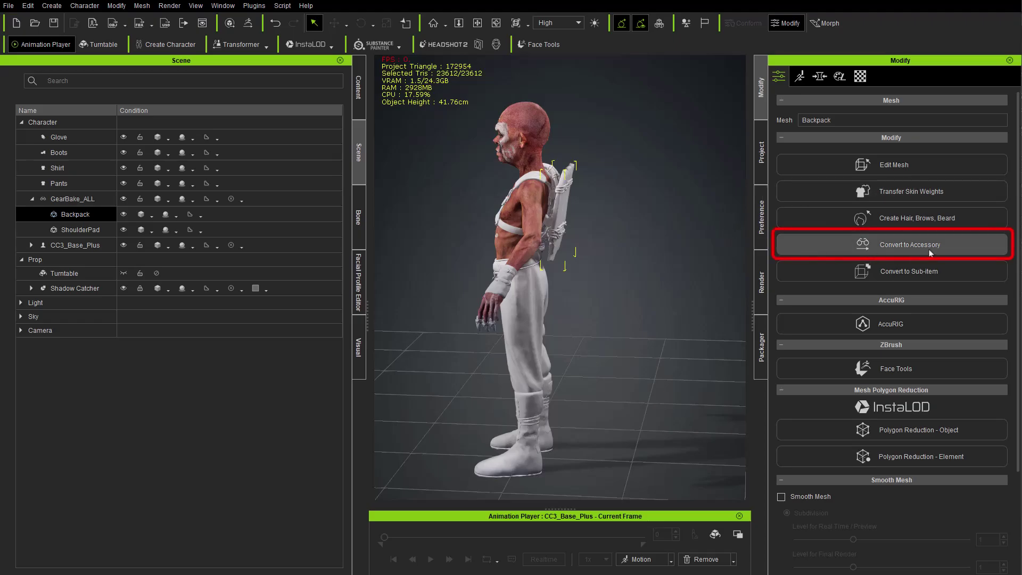
pyautogui.click(908, 244)
pyautogui.click(451, 326)
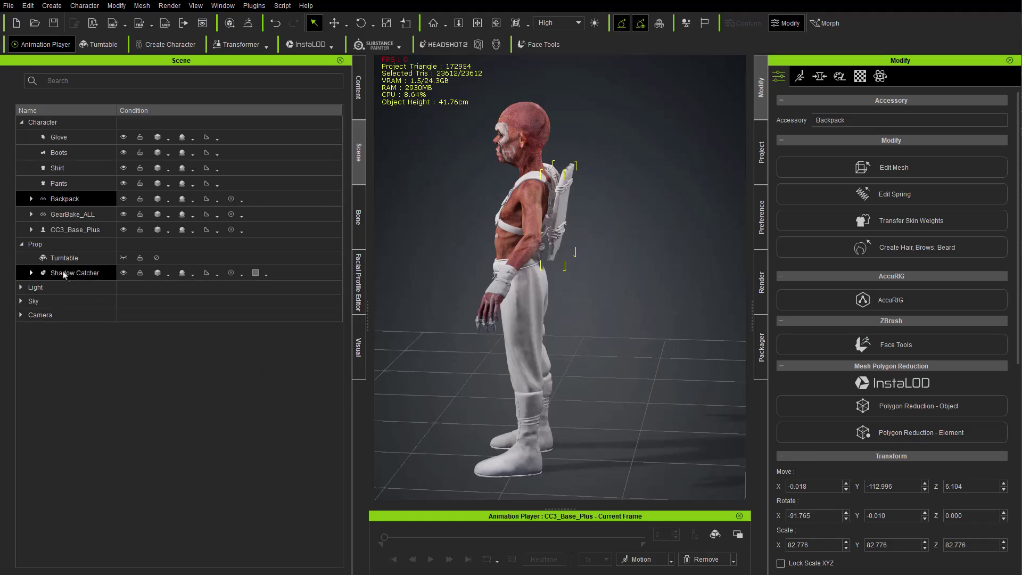
# Rename the GearBake_ALL accessory, which holds the shoulder pad mesh, as ShoulderPad.
pyautogui.click(31, 214)
pyautogui.click(82, 232)
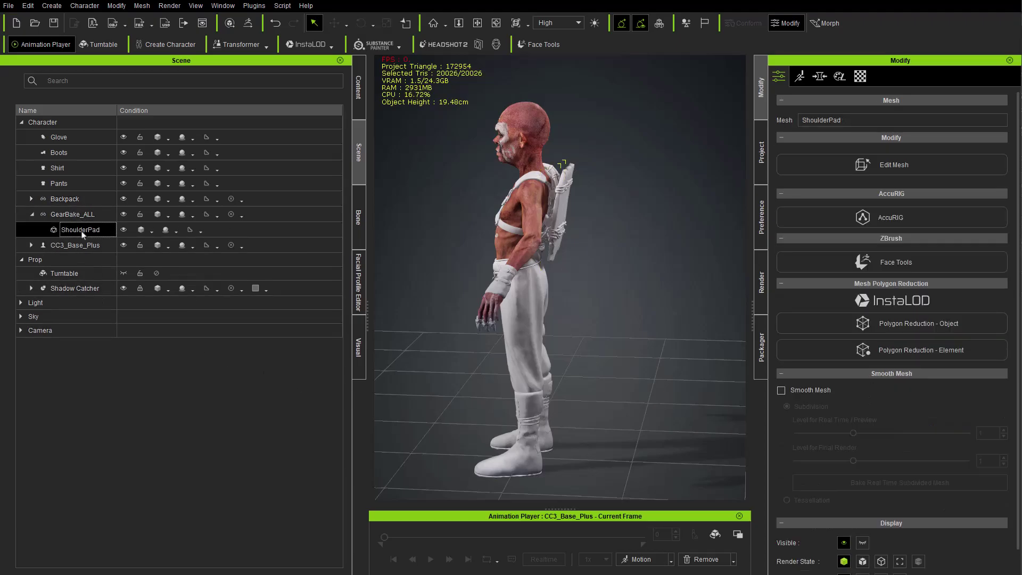
pyautogui.moveTo(532, 347); pyautogui.dragTo(629, 249, button='right')
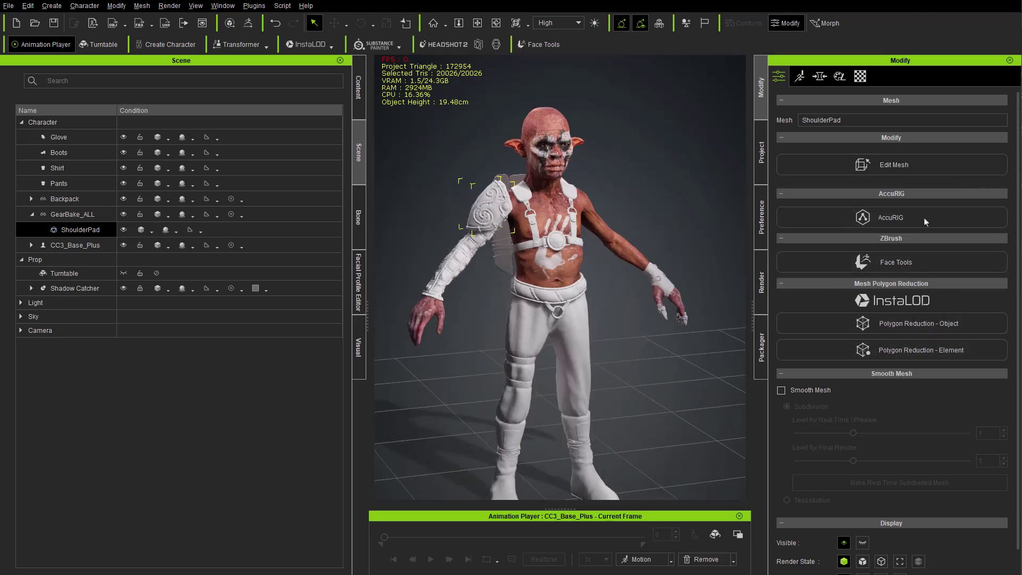
pyautogui.click(77, 214)
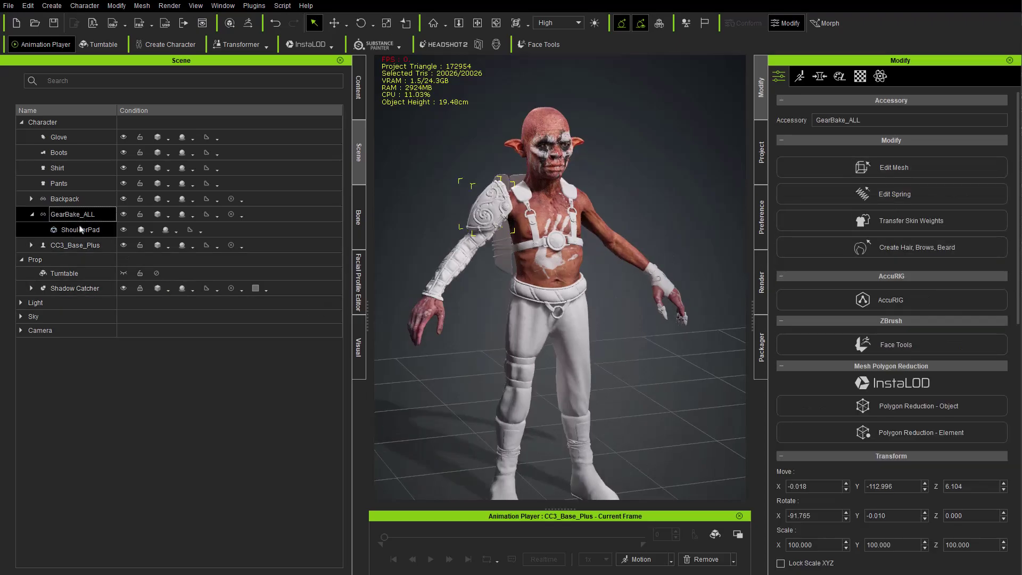
pyautogui.click(78, 215)
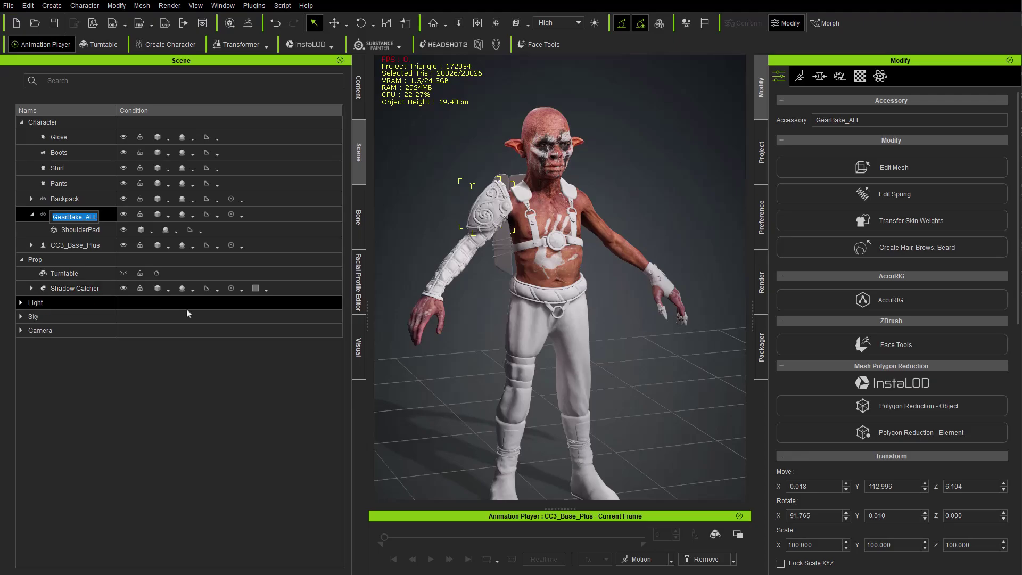
pyautogui.write('ShoulderPad')
pyautogui.press('Return')
pyautogui.click(90, 230)
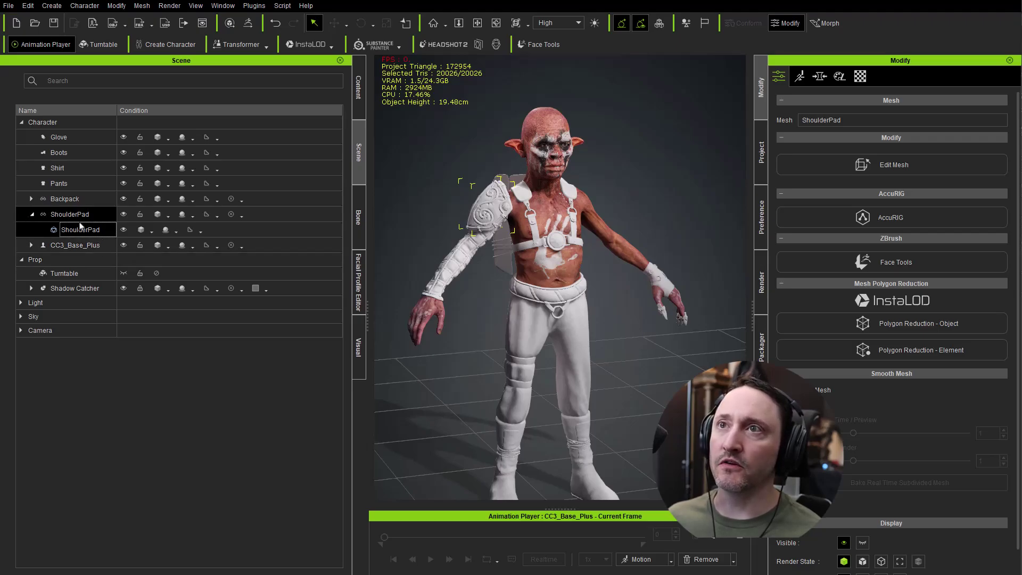
pyautogui.click(33, 214)
# Review the Backpack and ShoulderPad accessories and the skinned clothing pieces on the goblin.
pyautogui.click(68, 199)
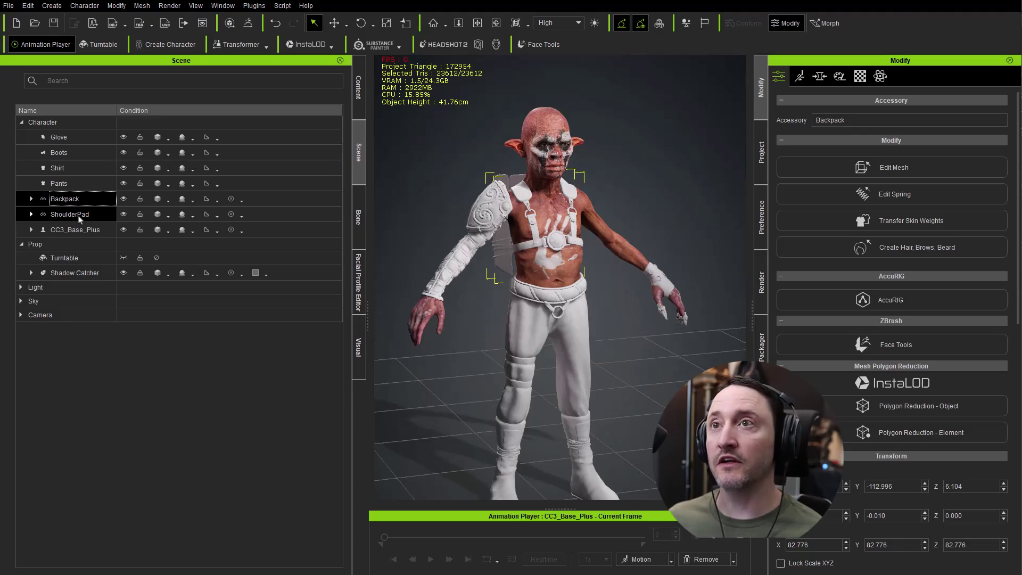
pyautogui.click(79, 215)
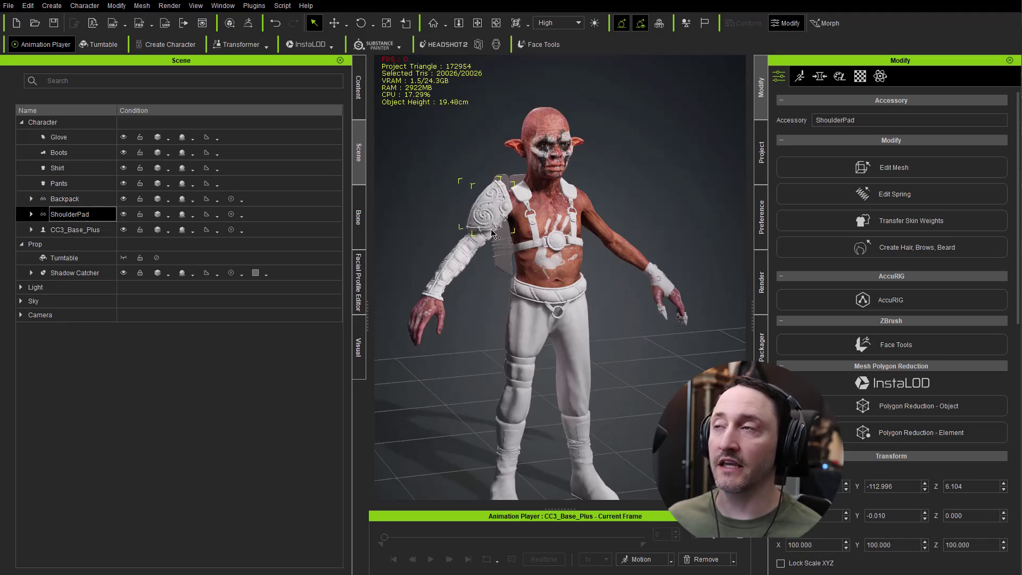
pyautogui.click(59, 153)
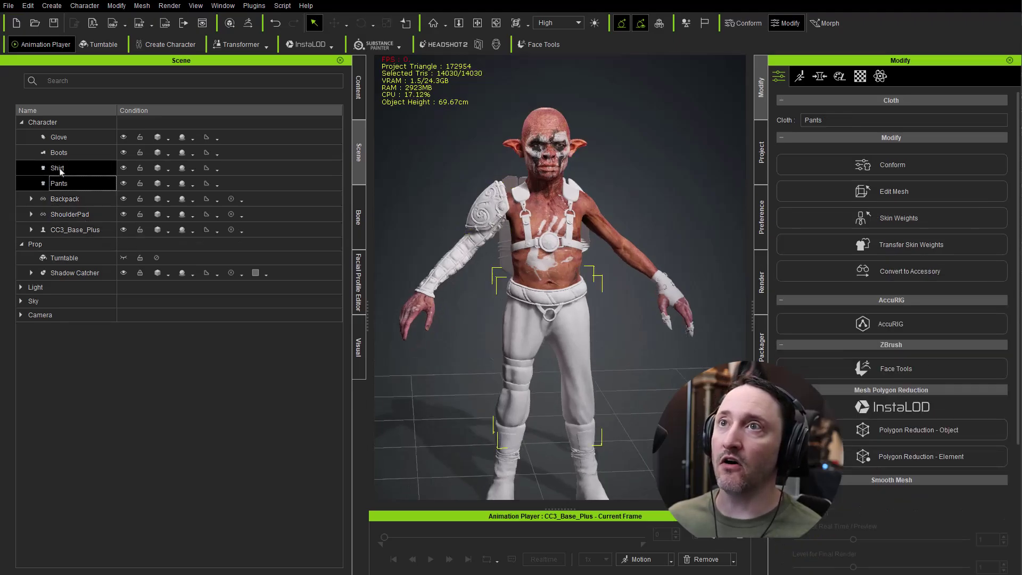
pyautogui.click(59, 137)
pyautogui.scroll(-3, 485, 328)
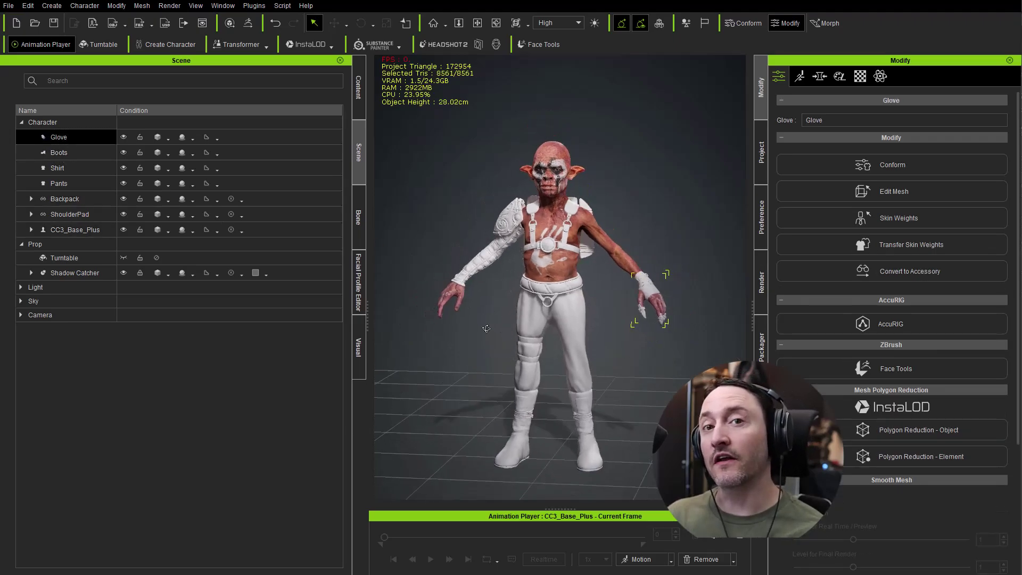
pyautogui.click(91, 215)
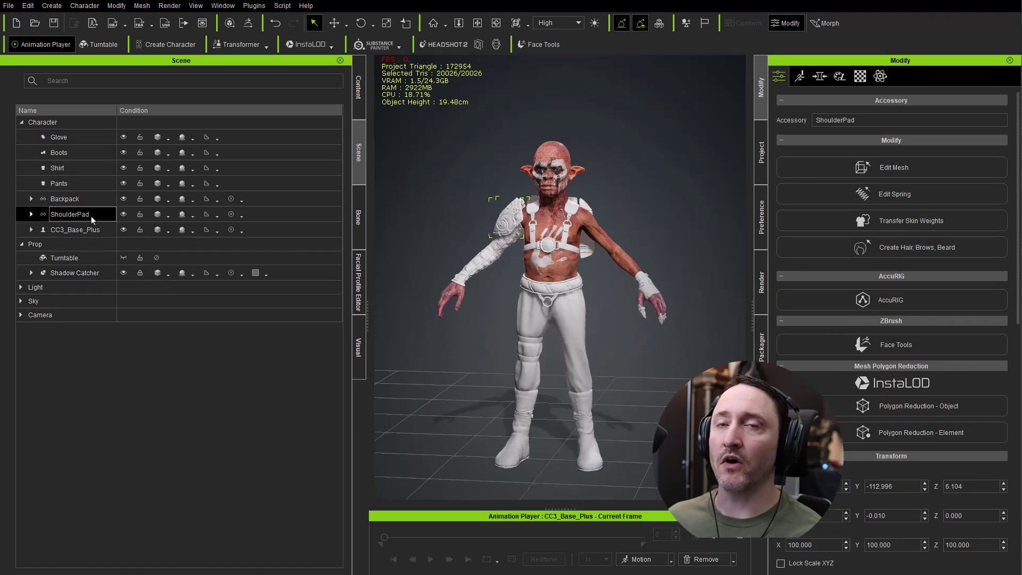
# Attach the Backpack accessory to CC_Base_Spine02 by picking the goblin's chest as its parent, and check the bone in the sub-node list.
pyautogui.click(90, 199)
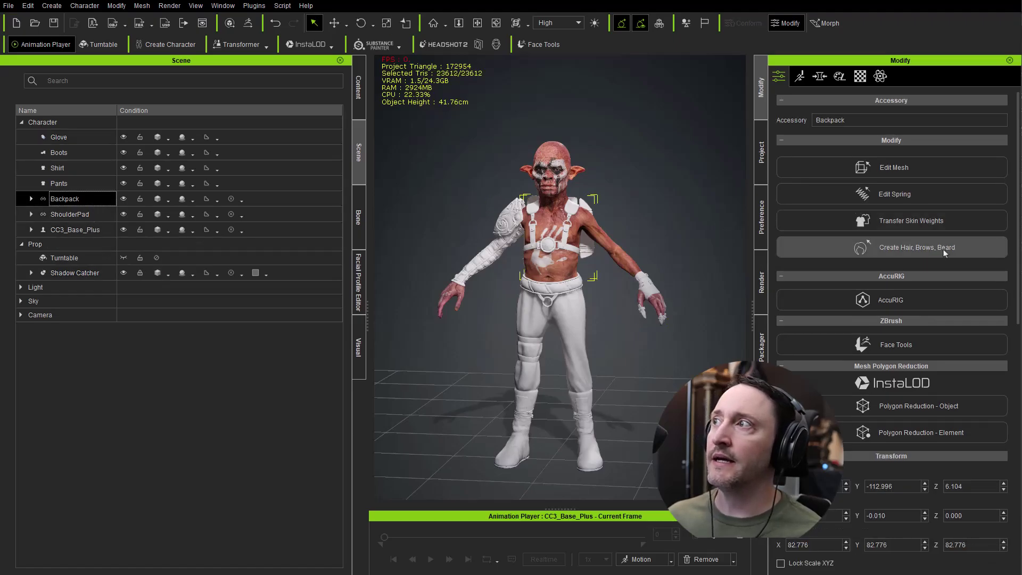
pyautogui.scroll(-3, 894, 247)
pyautogui.scroll(-3, 902, 444)
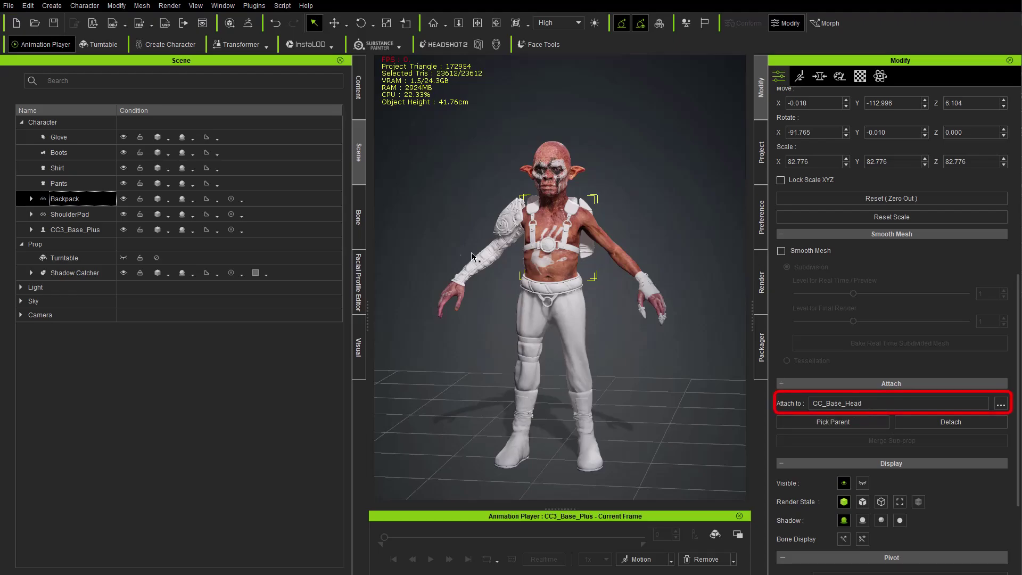
pyautogui.moveTo(624, 272); pyautogui.dragTo(255, 271, button='right')
pyautogui.moveTo(525, 281); pyautogui.dragTo(767, 402, button='right')
pyautogui.click(833, 421)
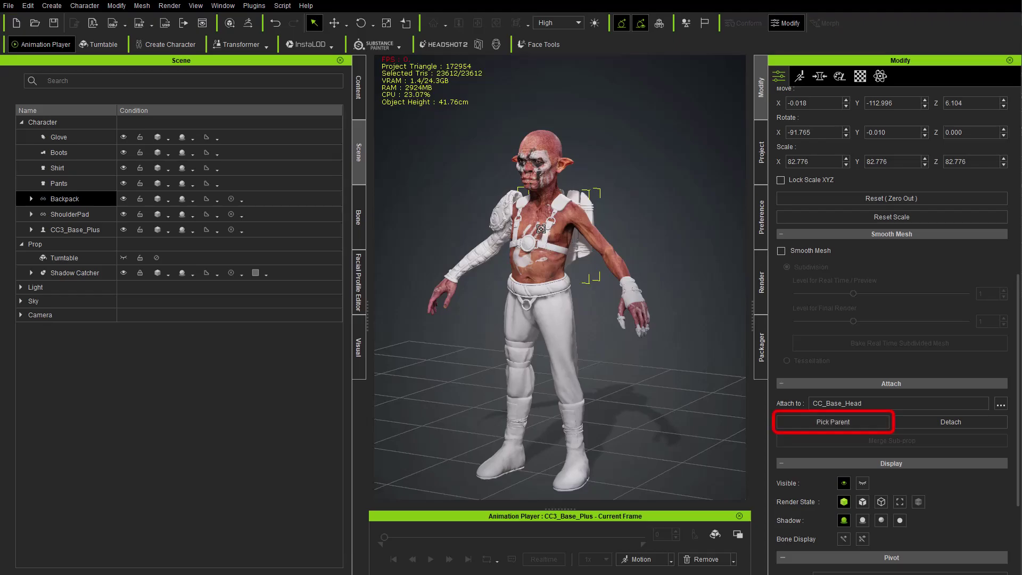
pyautogui.click(541, 229)
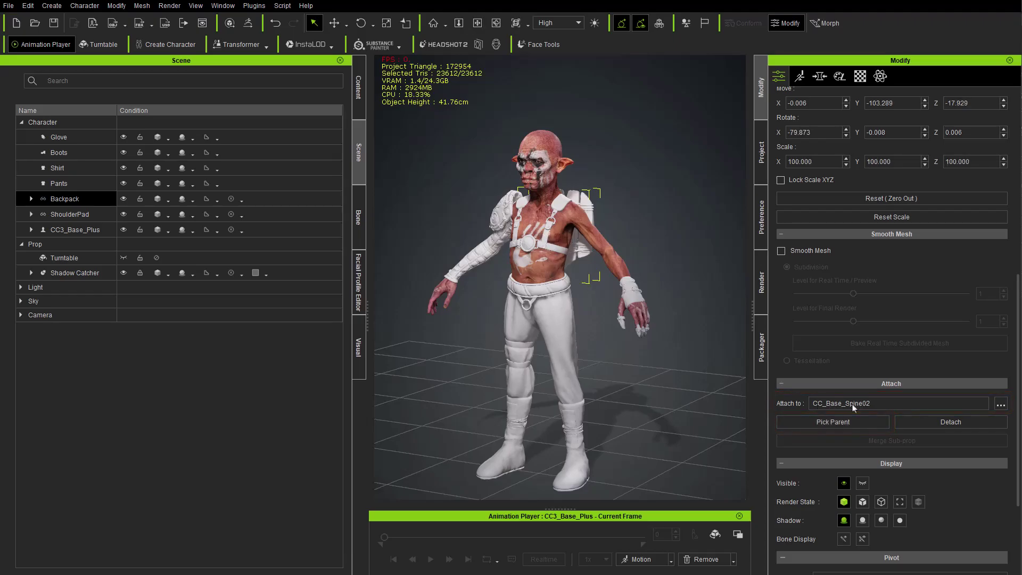
pyautogui.click(1002, 405)
pyautogui.scroll(-2, 739, 255)
pyautogui.scroll(1, 739, 254)
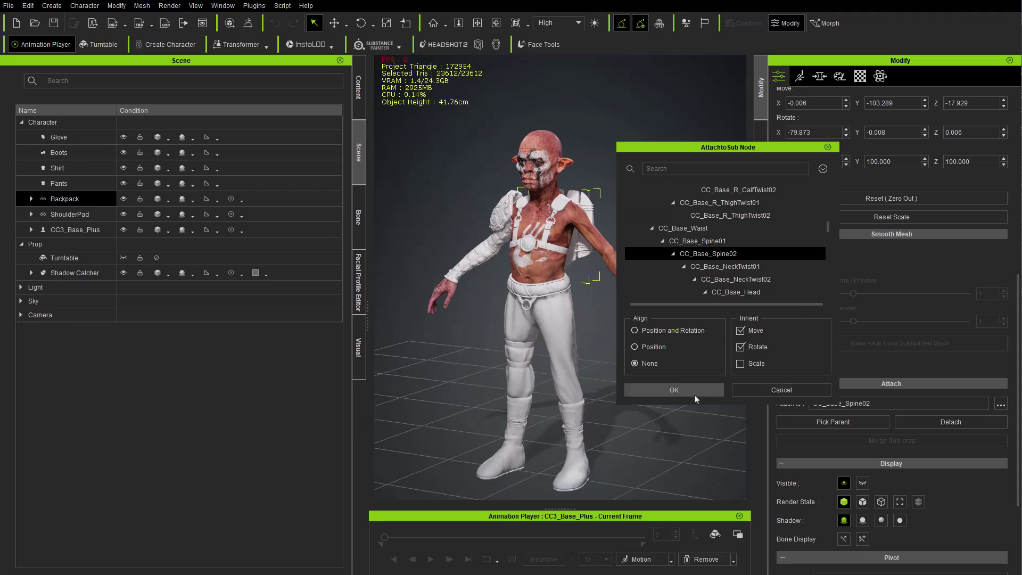
pyautogui.click(781, 390)
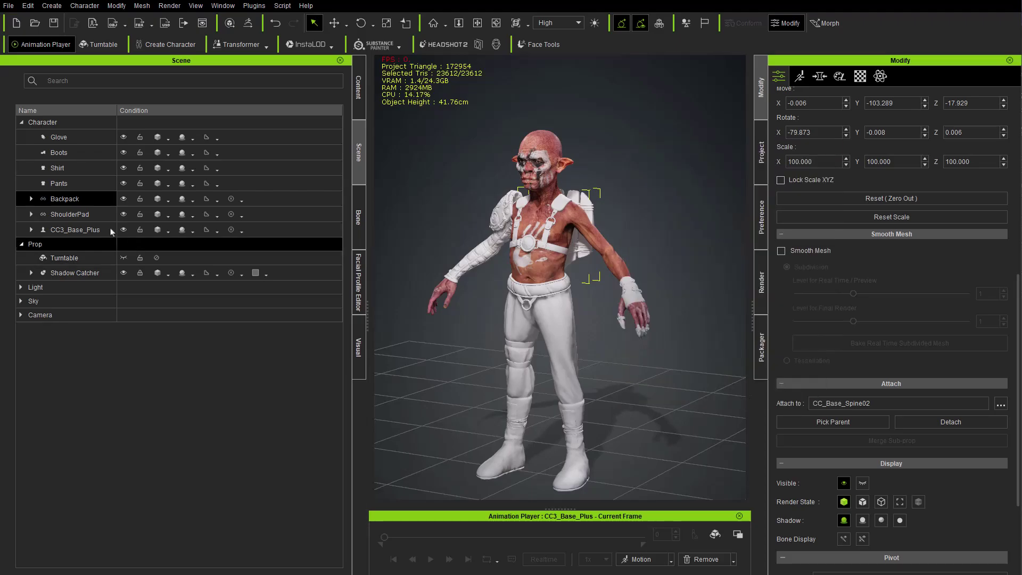
# Attach the ShoulderPad accessory to the CC_Base_R_Upperarm bone through the sub-node list, with no alignment.
pyautogui.click(41, 215)
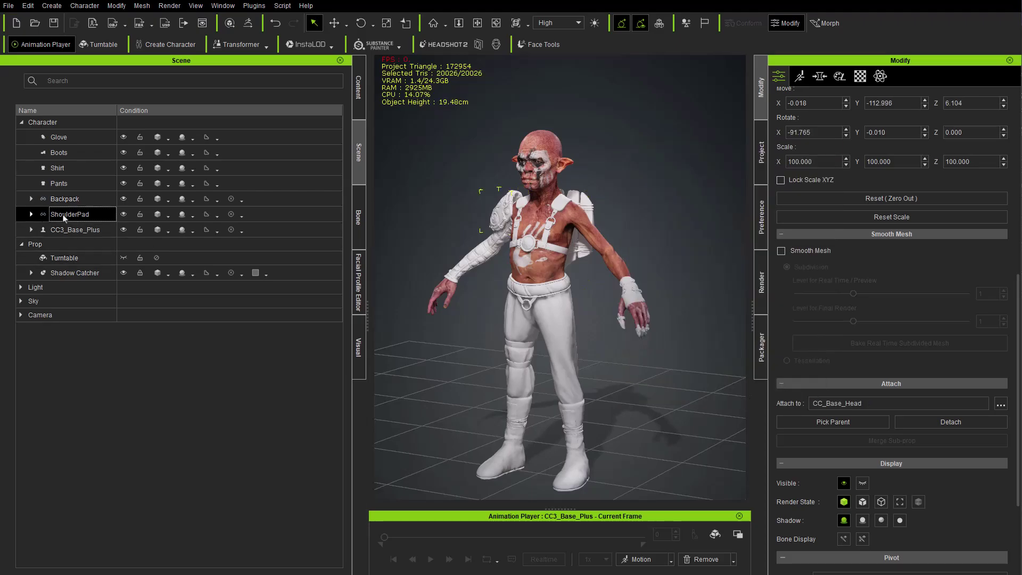
pyautogui.click(864, 424)
pyautogui.click(507, 214)
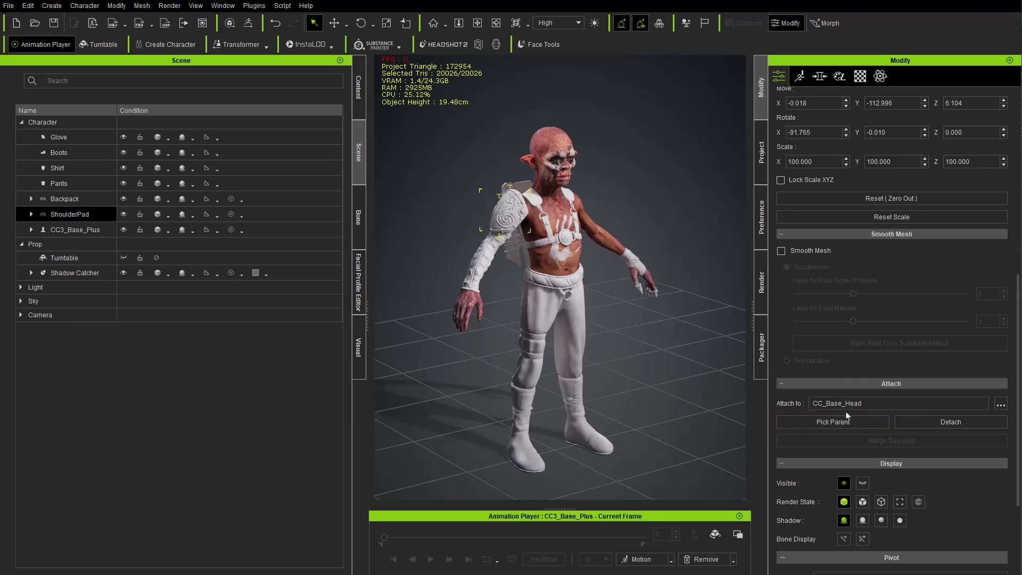
pyautogui.click(1000, 404)
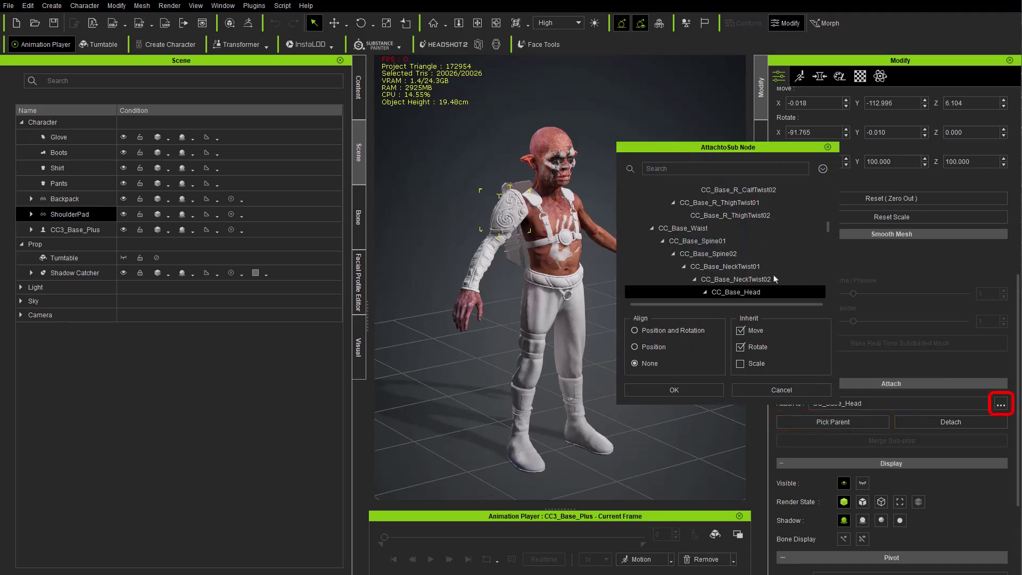
pyautogui.scroll(-5, 756, 260)
pyautogui.click(715, 228)
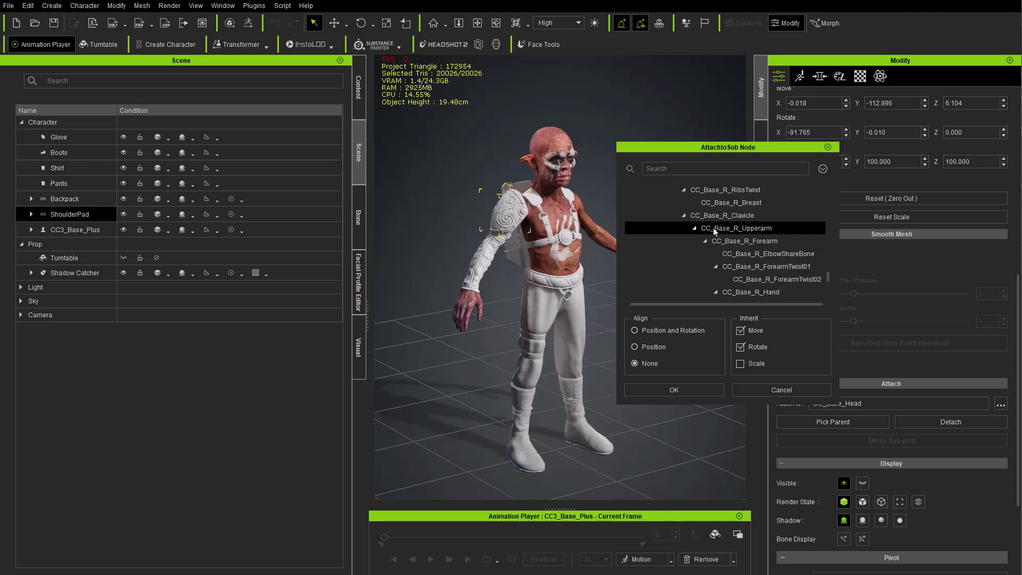
pyautogui.click(688, 392)
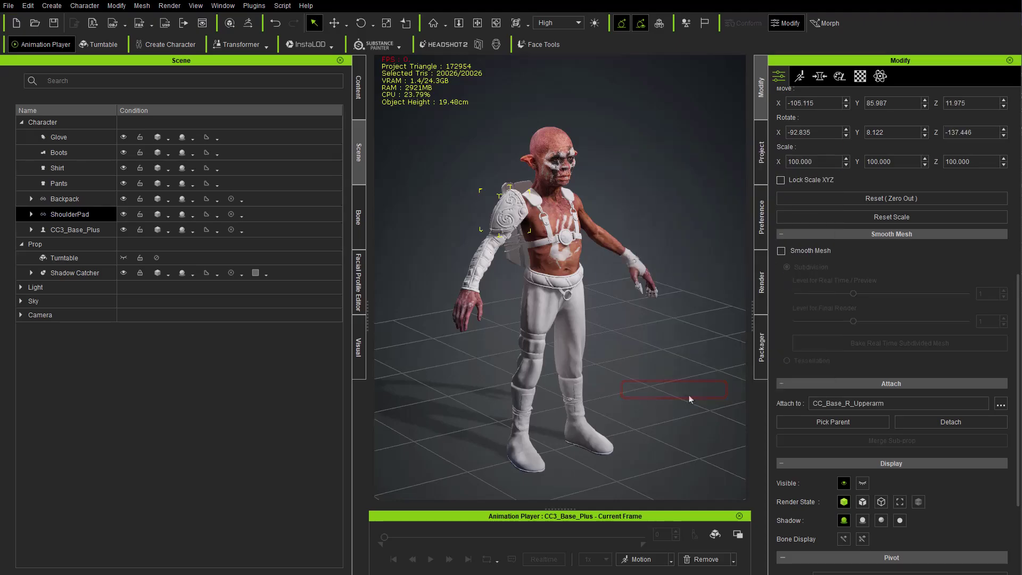
pyautogui.moveTo(664, 317); pyautogui.dragTo(524, 288, button='right')
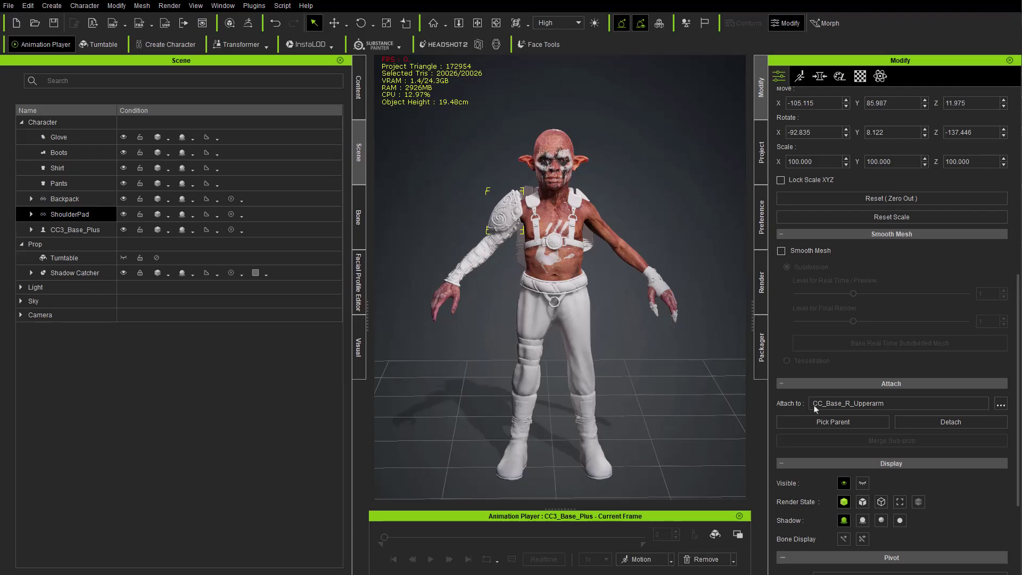
# Centre the ShoulderPad accessory's pivot on its mesh using the middle quick-set point.
pyautogui.scroll(-3, 878, 416)
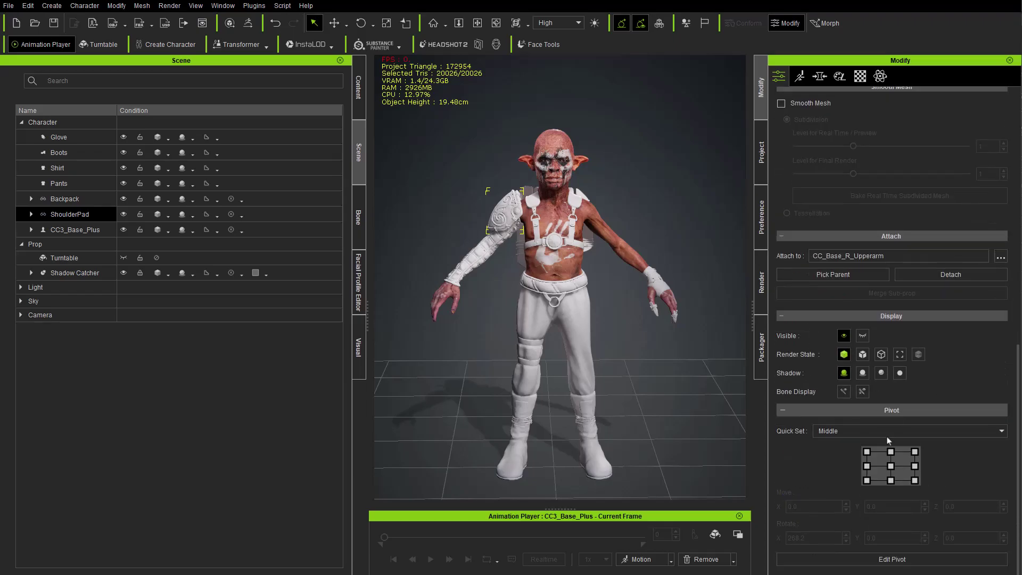
pyautogui.click(891, 467)
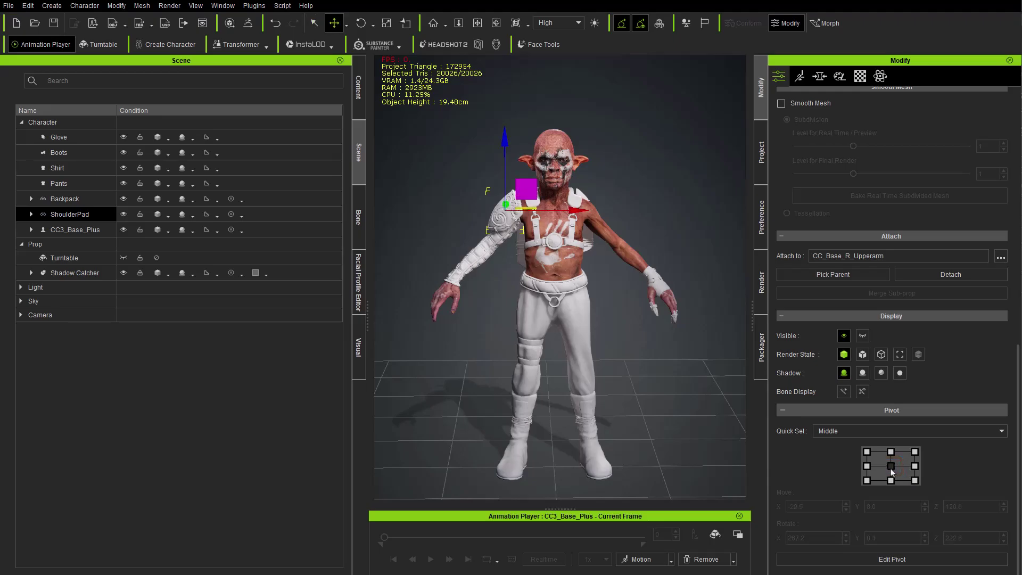
pyautogui.moveTo(525, 287); pyautogui.dragTo(458, 266, button='right')
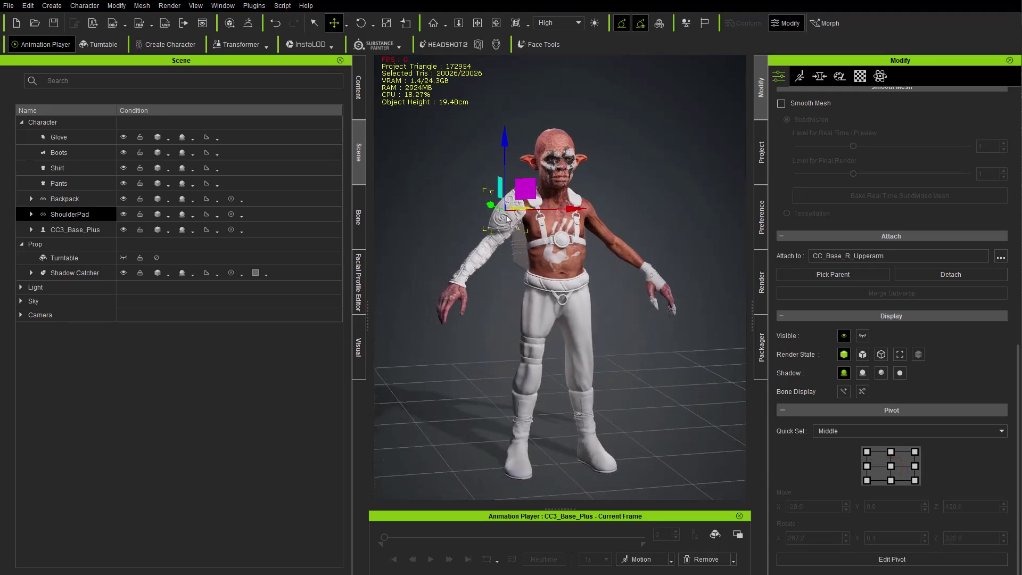
# Centre the Backpack accessory's pivot on its mesh with the middle quick-set point, and check its placement from the side.
pyautogui.click(65, 199)
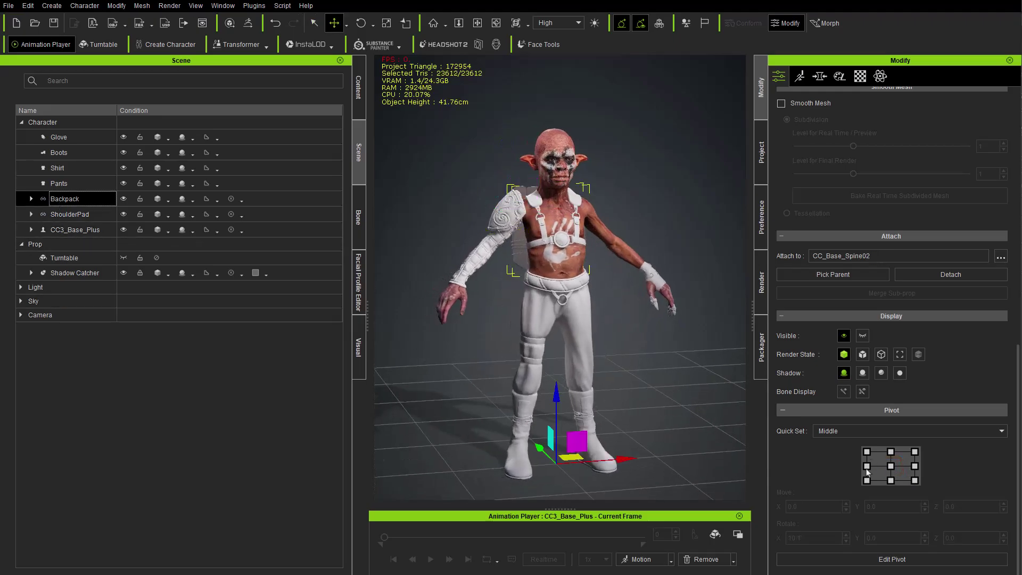
pyautogui.click(891, 467)
pyautogui.moveTo(615, 356); pyautogui.dragTo(639, 319, button='right')
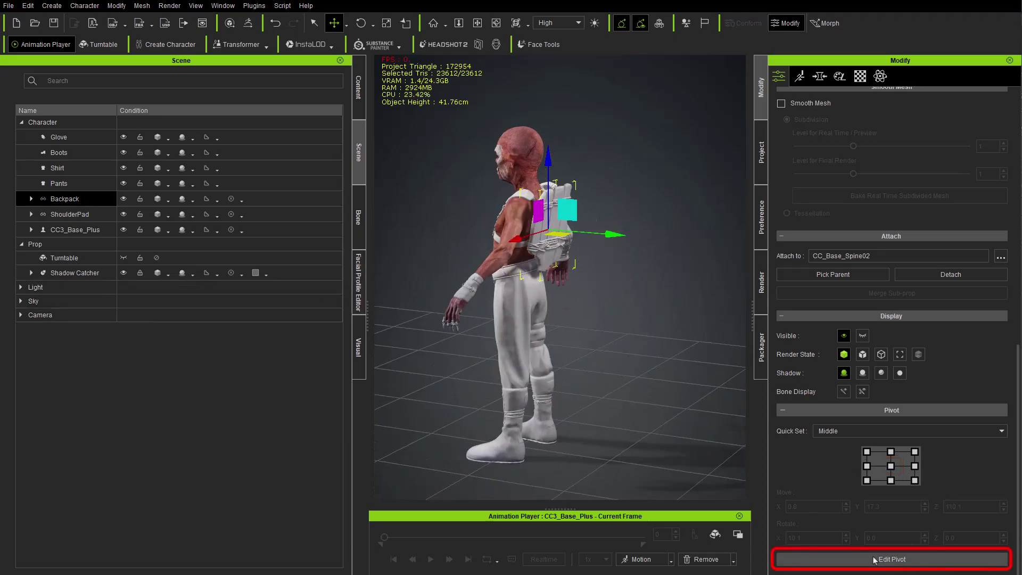
pyautogui.moveTo(521, 283); pyautogui.dragTo(585, 242, button='right')
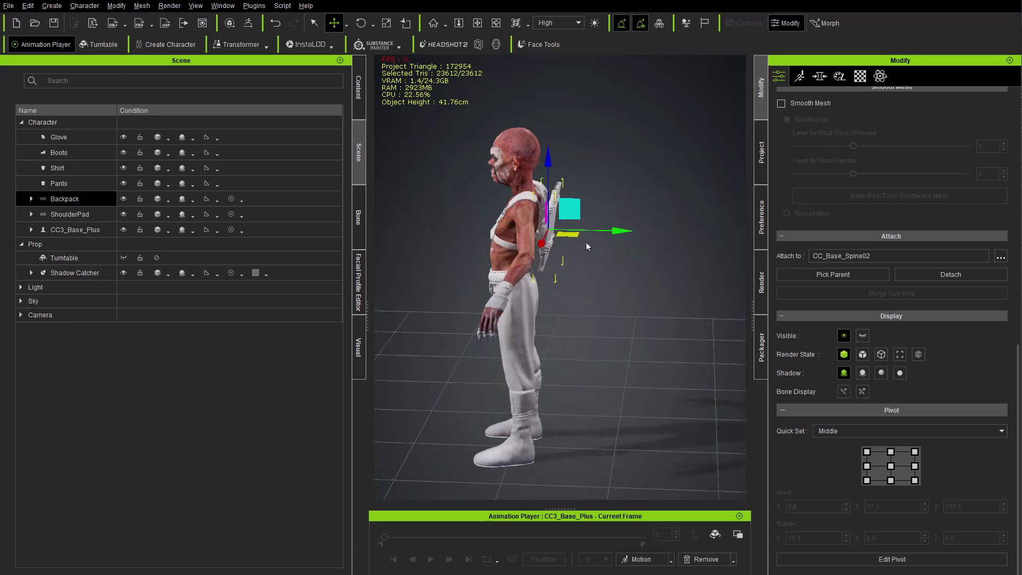
pyautogui.moveTo(444, 314); pyautogui.dragTo(596, 318, button='right')
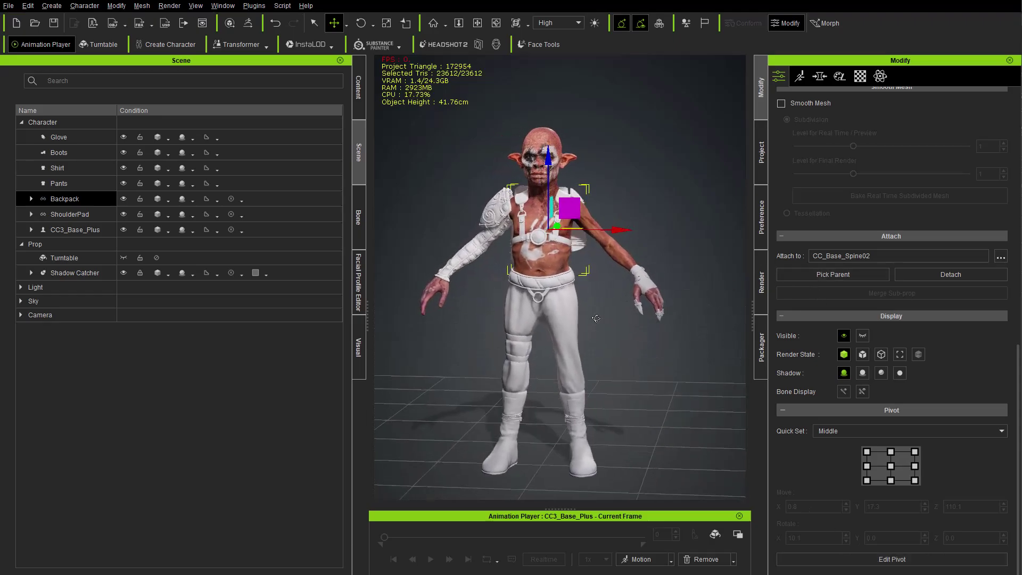
# Play the SpinAround_F soft physics motion on the goblin to test how the gear follows the body, and pause it.
pyautogui.click(654, 560)
pyautogui.moveTo(675, 505)
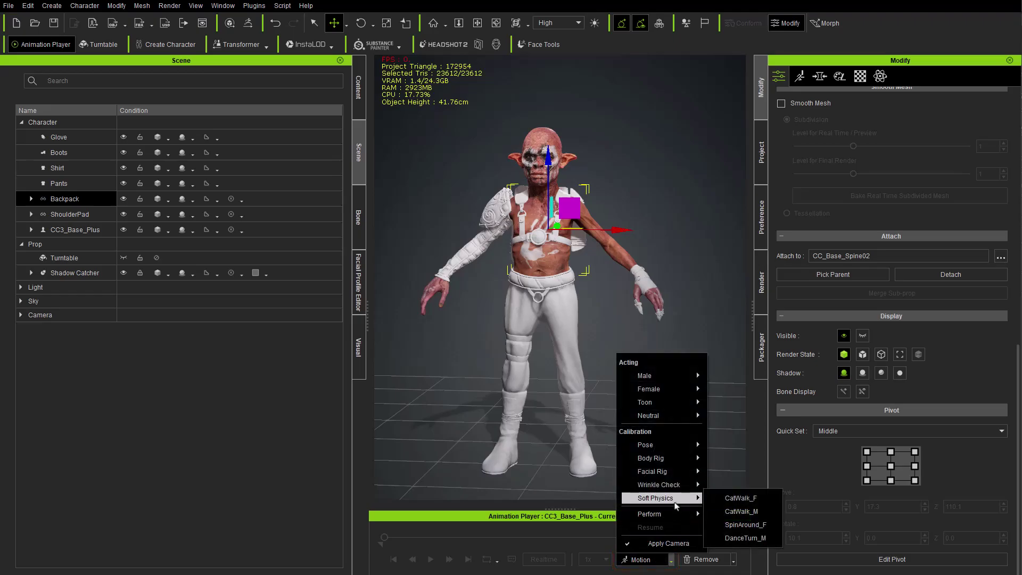
pyautogui.click(742, 525)
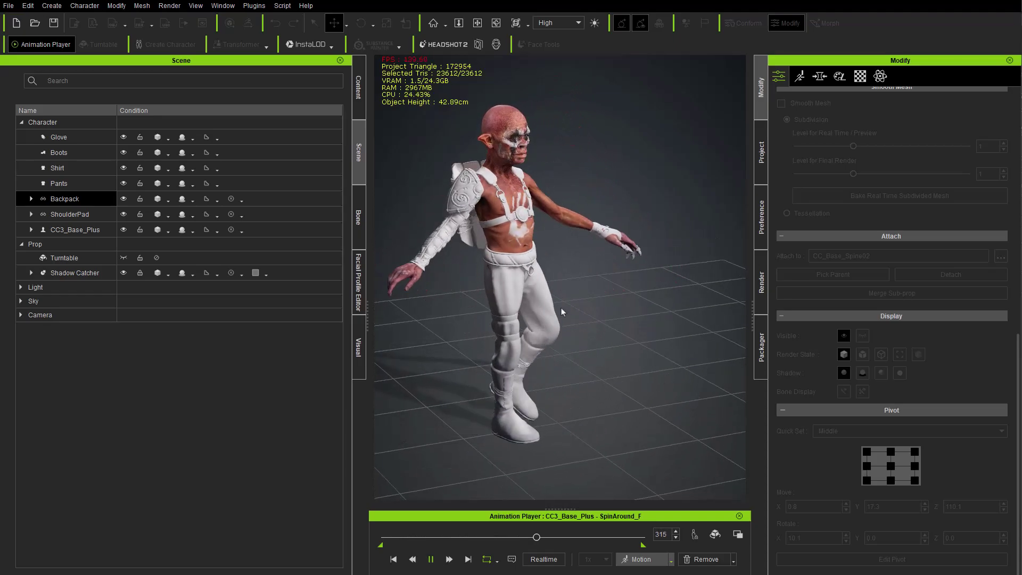
pyautogui.click(431, 558)
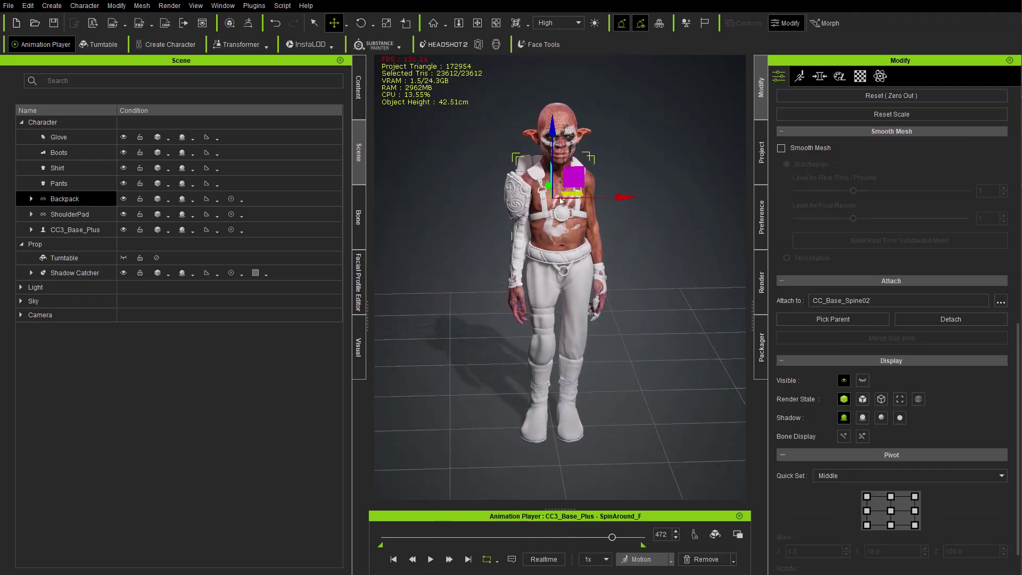
# Return the goblin to a standing calibration pose with the arms held out from the body.
pyautogui.click(650, 559)
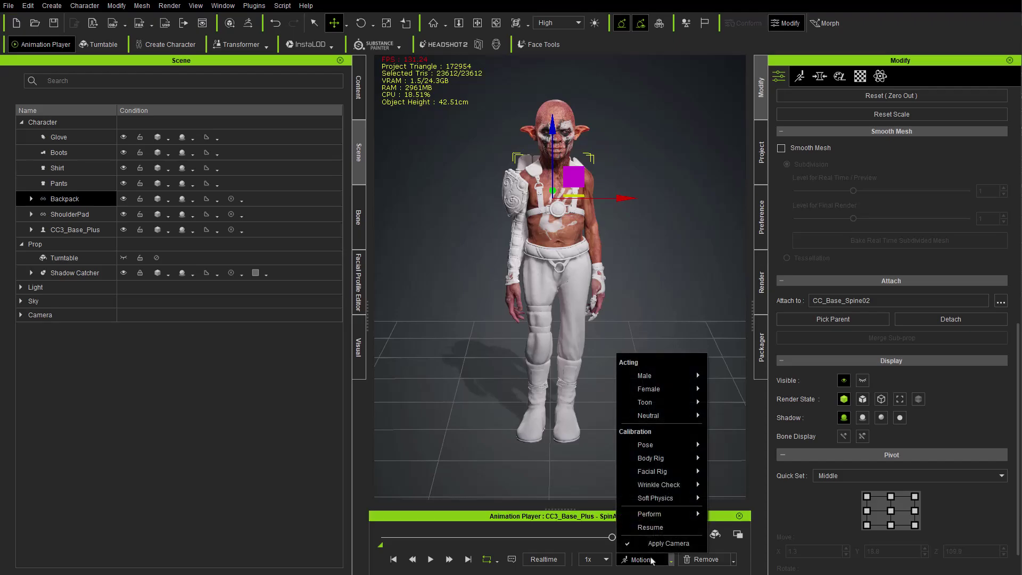
pyautogui.moveTo(650, 445)
pyautogui.click(728, 458)
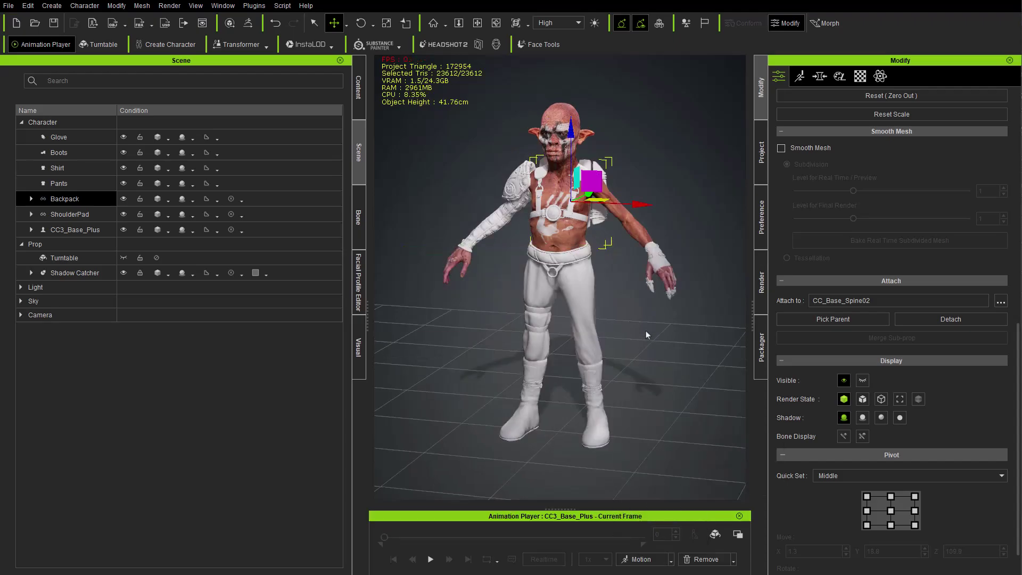
# Examine the material list of CC3_Base_Plus, selecting the range from Pants_mat to Shirt_mat to check the clothing's texture channels.
pyautogui.click(76, 232)
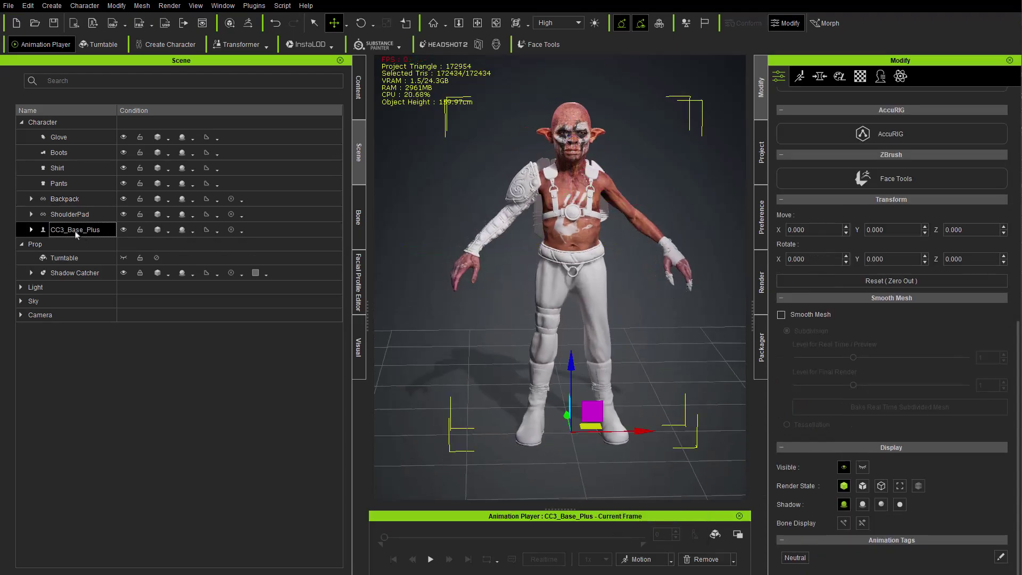
pyautogui.click(860, 76)
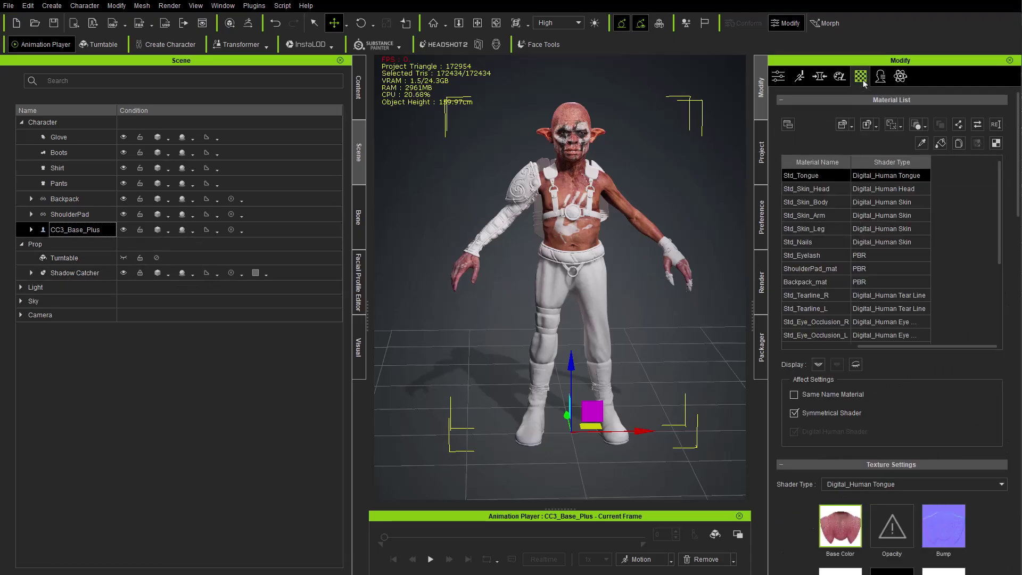
pyautogui.scroll(-2, 915, 202)
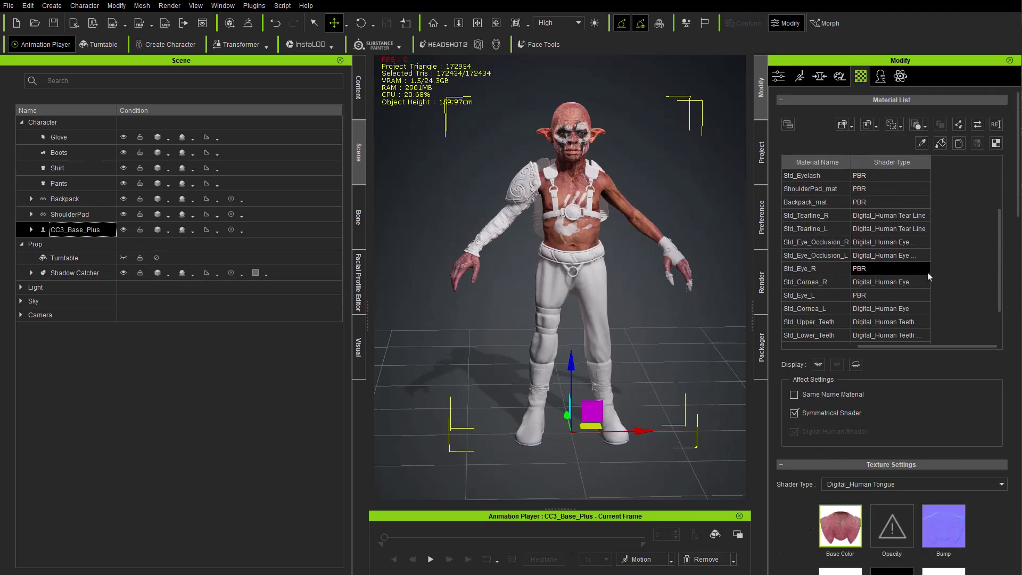
pyautogui.scroll(-2, 926, 278)
pyautogui.click(875, 266)
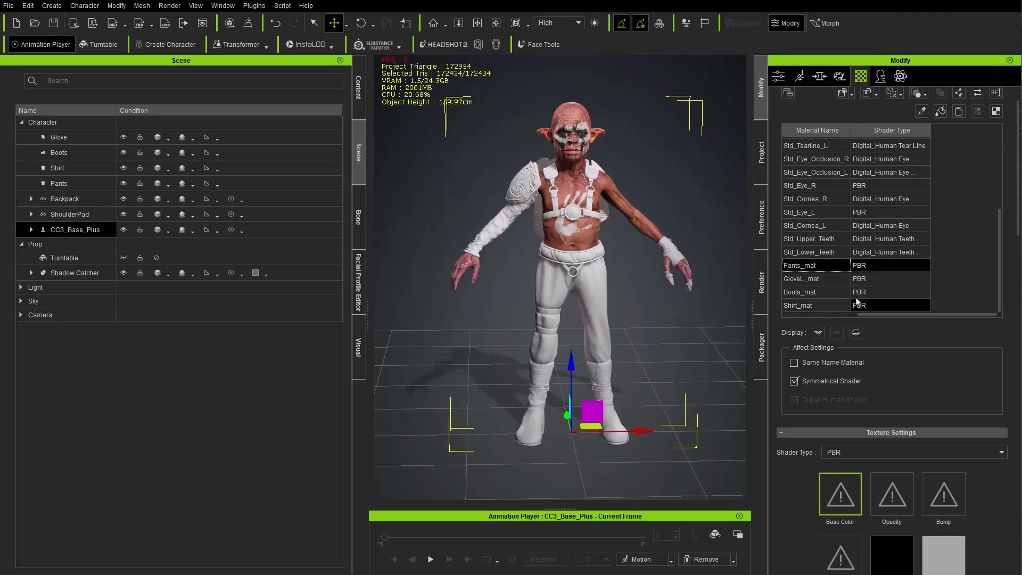
pyautogui.keyDown('shift'); pyautogui.click(820, 306); pyautogui.keyUp('shift')
pyautogui.scroll(-3, 828, 362)
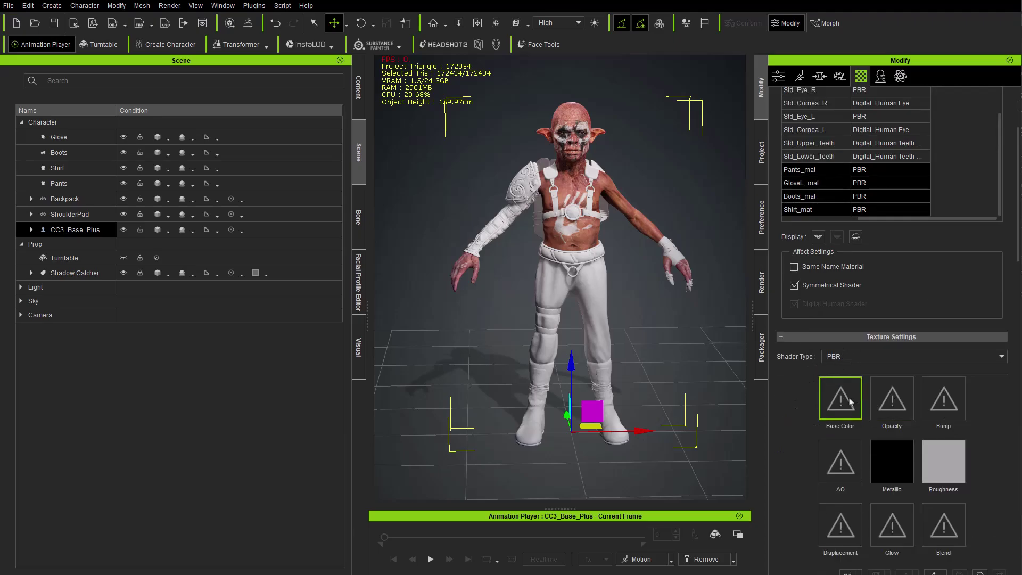
# Bring the mesh names of the material list into view and check the ShoulderPad and Backpack materials.
pyautogui.click(848, 217)
pyautogui.scroll(4, 847, 200)
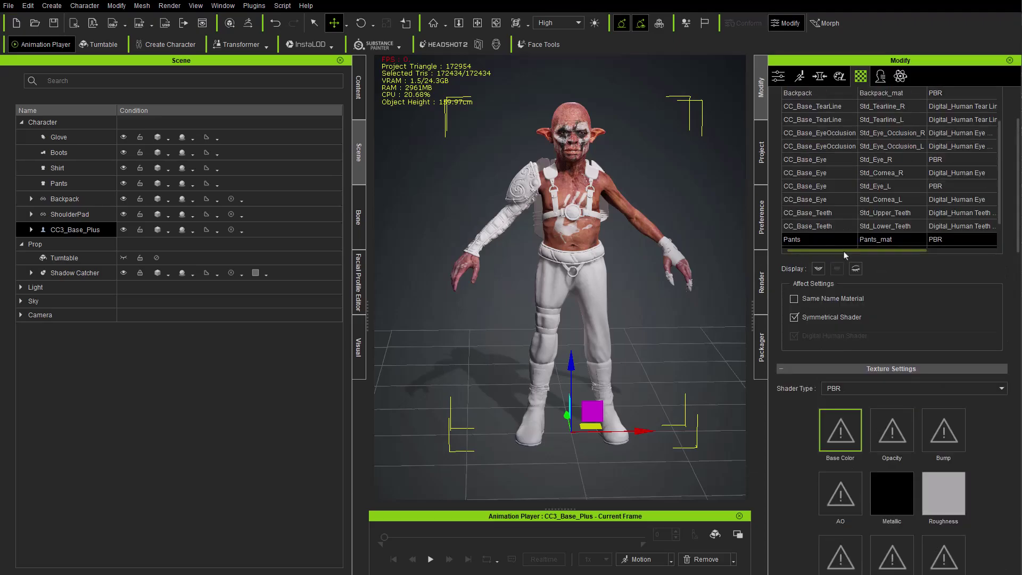
pyautogui.click(815, 176)
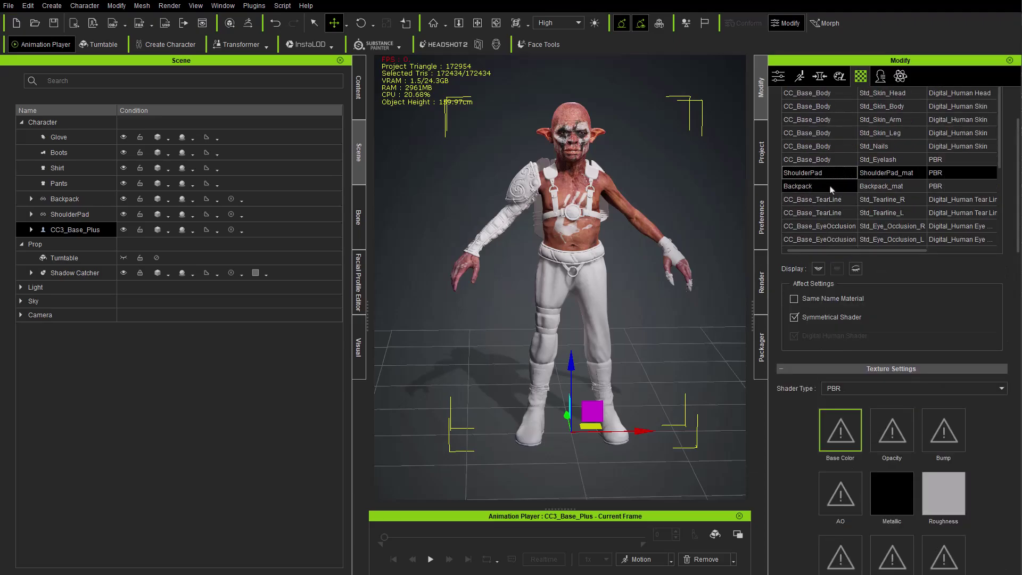
pyautogui.click(822, 186)
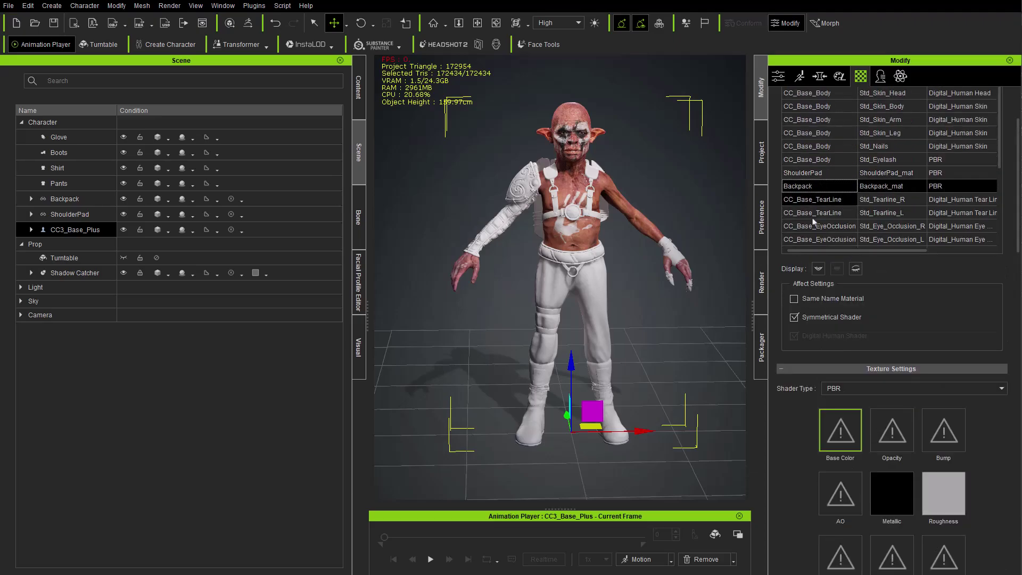
# Review the geared goblin from several angles in Character Creator, Maya and ZBrush.
pyautogui.moveTo(630, 213); pyautogui.dragTo(588, 205, button='right')
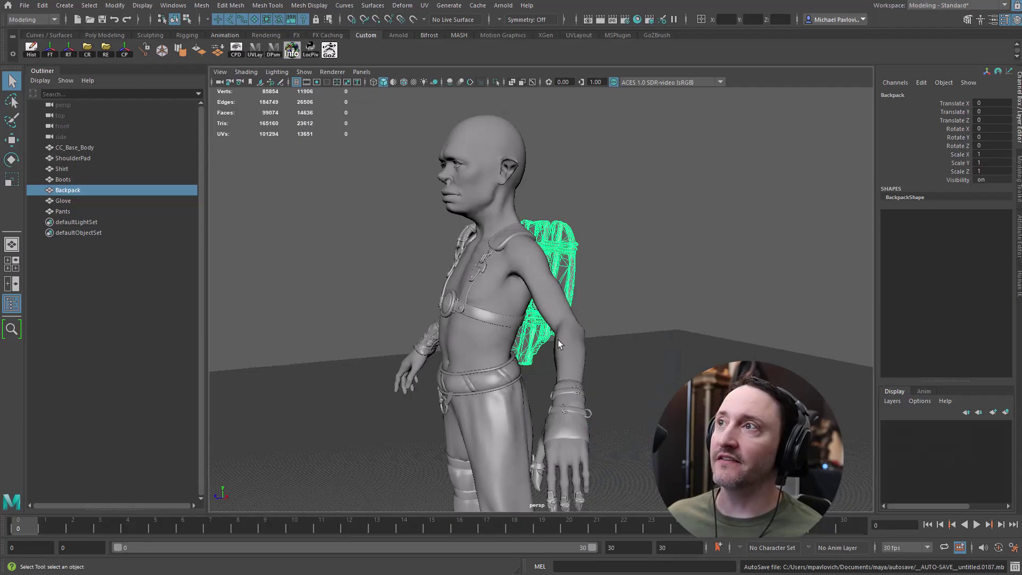
pyautogui.keyDown('alt'); pyautogui.moveTo(479, 362); pyautogui.dragTo(546, 277); pyautogui.keyUp('alt')
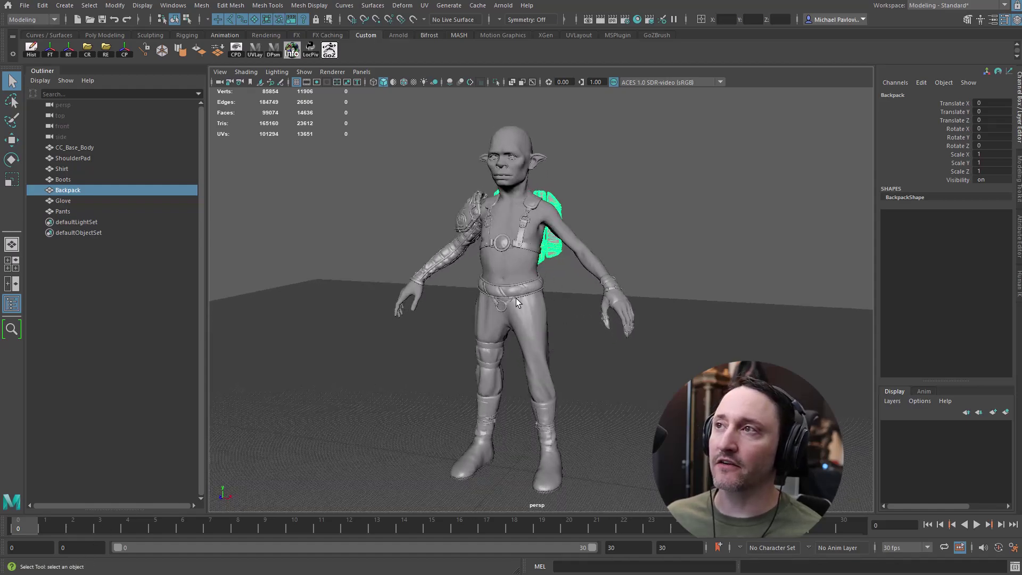
pyautogui.keyDown('alt'); pyautogui.moveTo(414, 341); pyautogui.dragTo(345, 353); pyautogui.keyUp('alt')
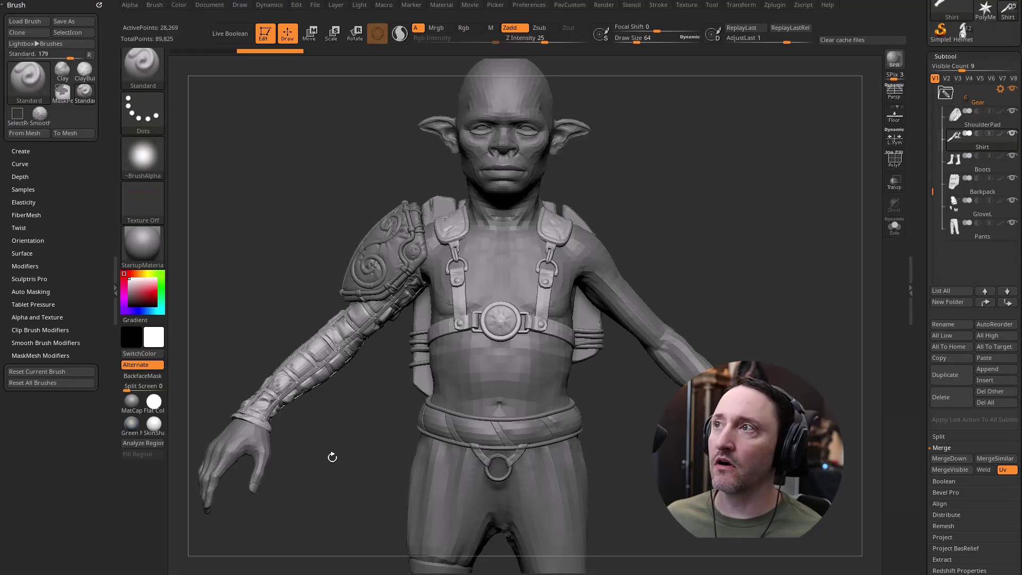
pyautogui.moveTo(706, 260)
pyautogui.mouseDown()
pyautogui.moveTo(729, 232)
pyautogui.moveTo(717, 224)
pyautogui.moveTo(817, 233)
pyautogui.mouseUp()
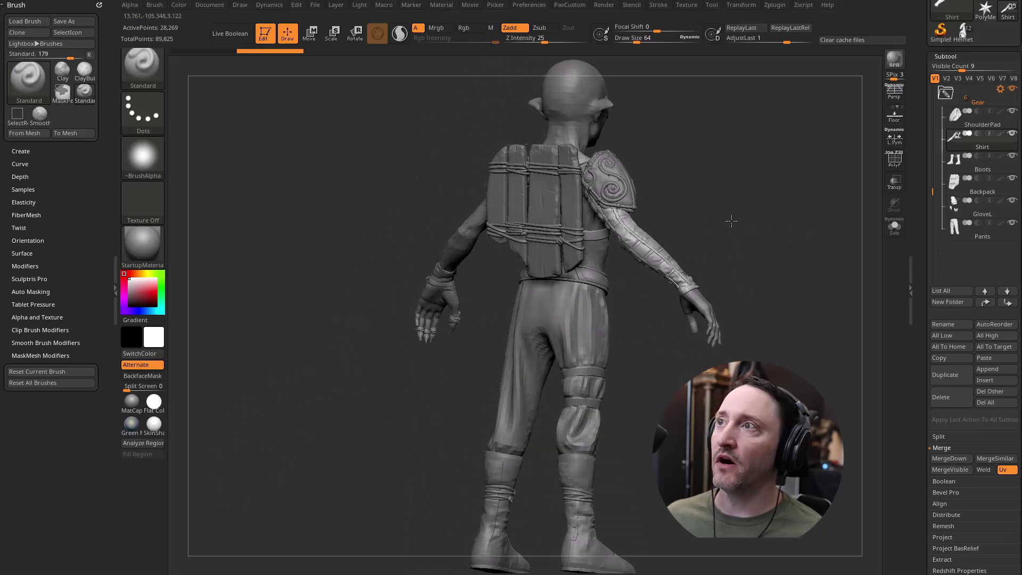
pyautogui.moveTo(730, 221)
pyautogui.keyDown('shift'); pyautogui.mouseDown()
pyautogui.moveTo(803, 227)
pyautogui.moveTo(764, 228)
pyautogui.mouseUp(); pyautogui.keyUp('shift')
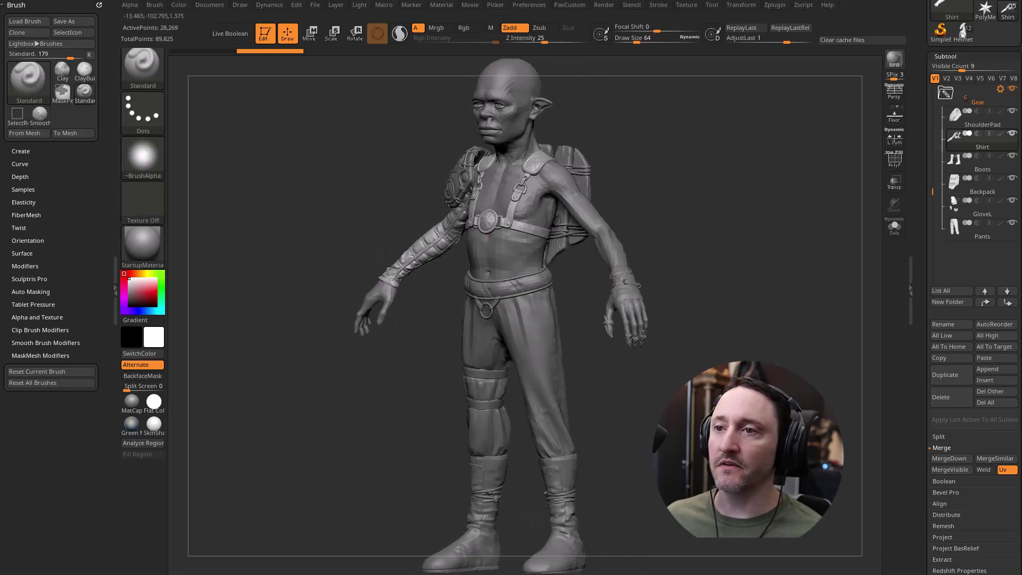